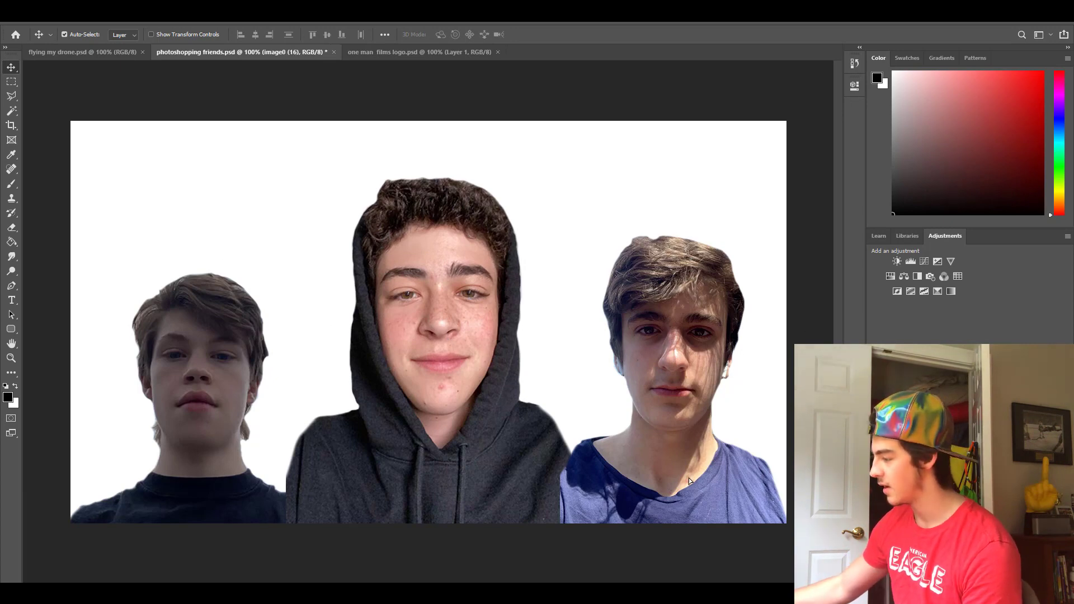
Shift the right cutout up-right, raise the middle hooded friend, and move the left friend up-left.
{"action": "left_click_drag", "start_coordinate": [690, 478], "coordinate": [699, 486]}
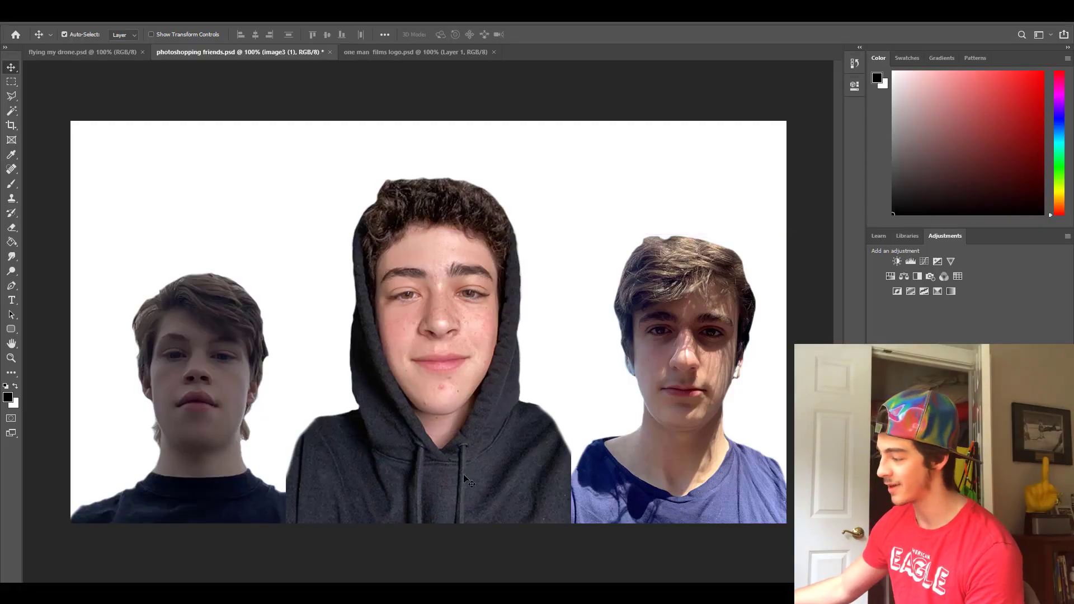
{"action": "mouse_move", "coordinate": [464, 479]}
{"action": "left_mouse_down"}
{"action": "mouse_move", "coordinate": [468, 441]}
{"action": "mouse_move", "coordinate": [465, 468]}
{"action": "left_mouse_up"}
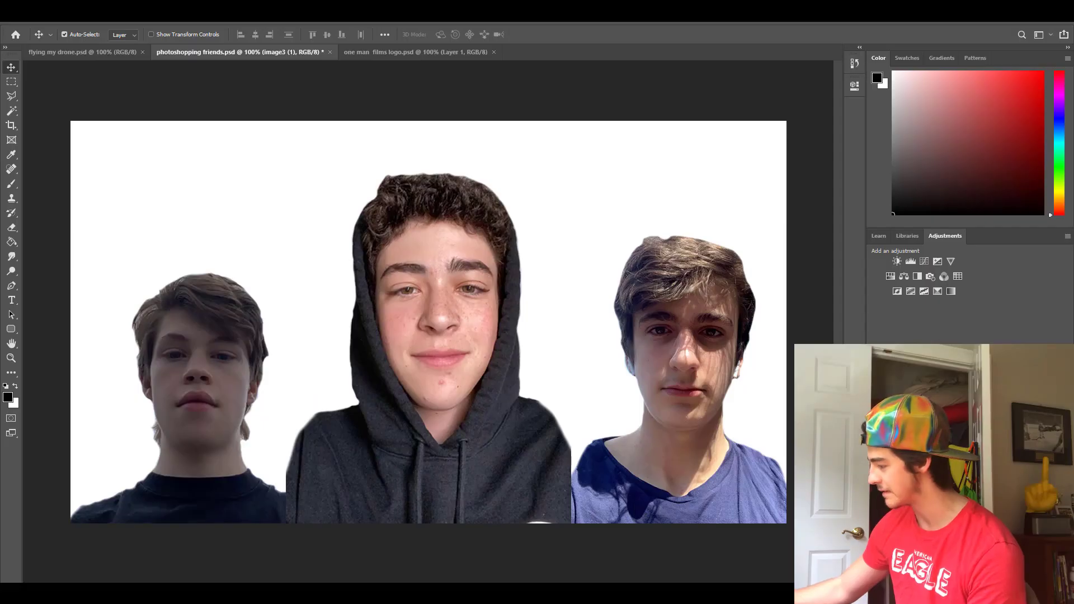
{"action": "left_click_drag", "start_coordinate": [227, 449], "coordinate": [205, 405]}
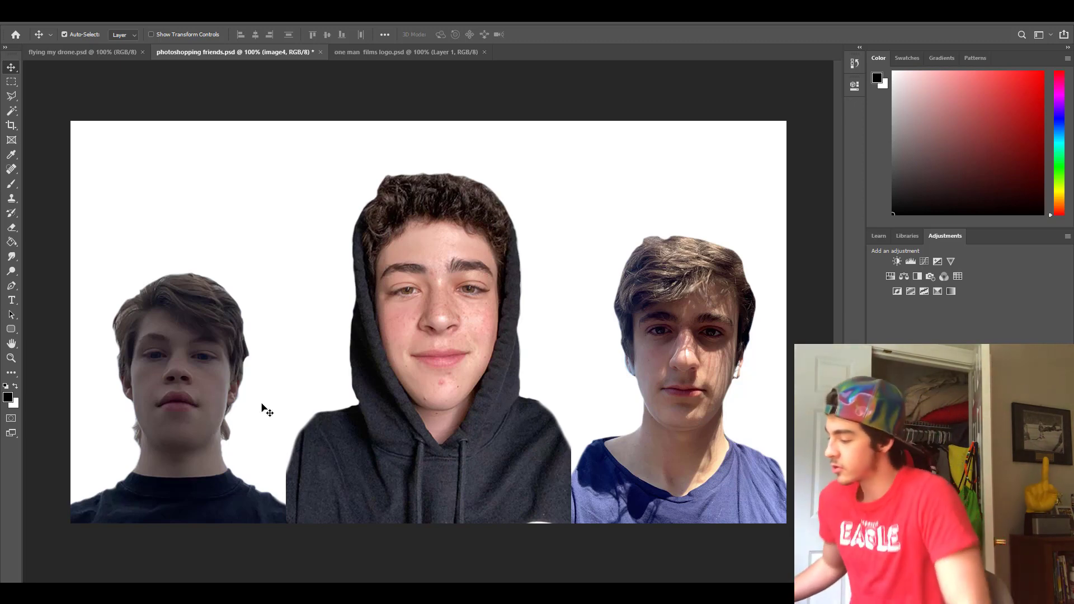
Scale the left friend's cutout to 118.44% and centre it on the canvas.
{"action": "left_click_drag", "start_coordinate": [186, 387], "coordinate": [211, 348]}
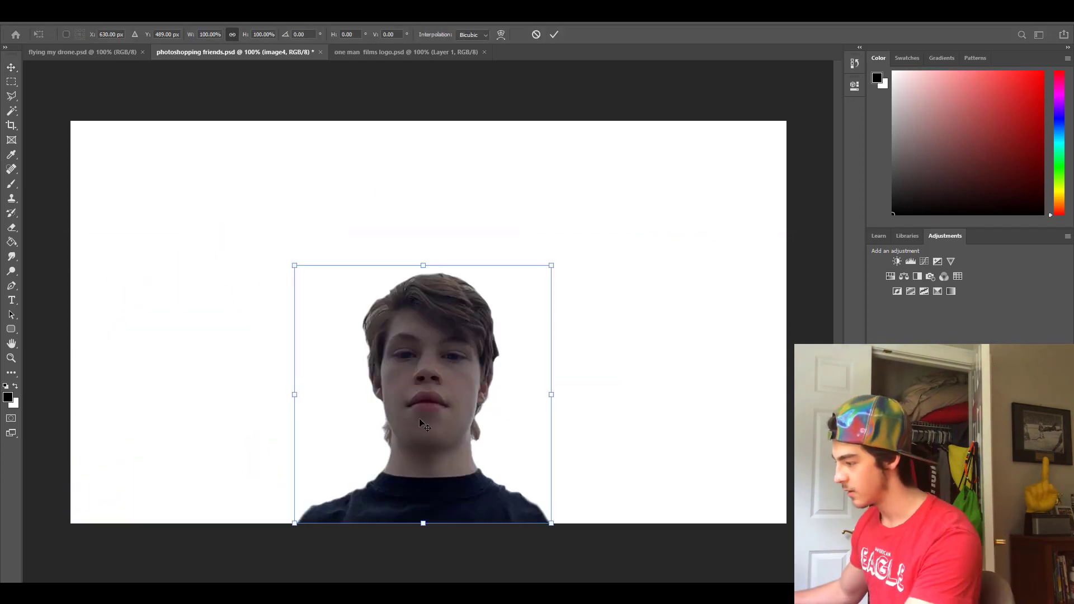
{"action": "left_click_drag", "start_coordinate": [288, 255], "coordinate": [198, 152]}
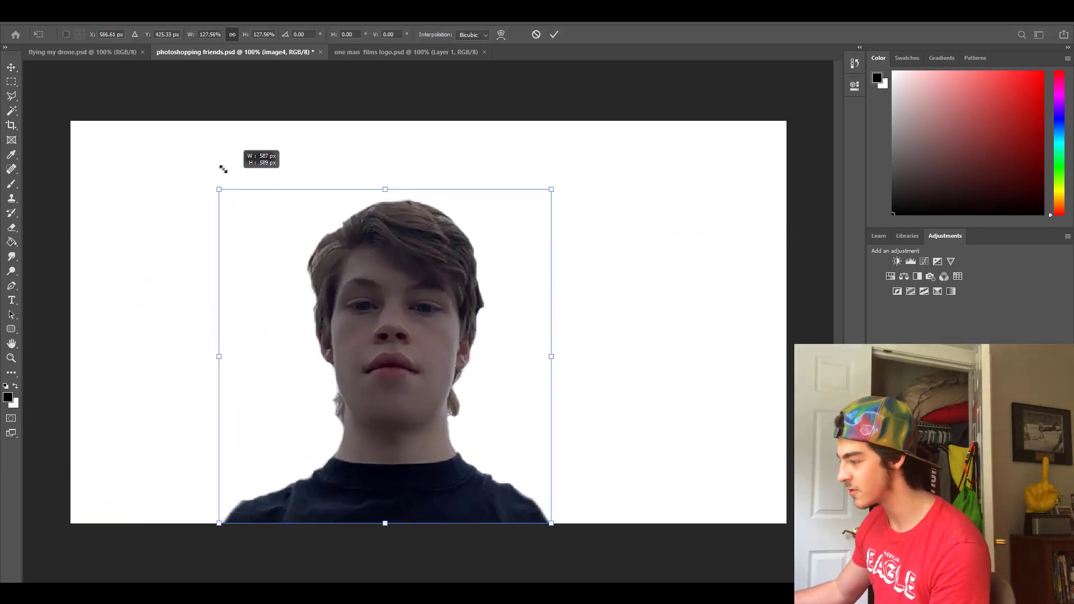
{"action": "left_click_drag", "start_coordinate": [421, 286], "coordinate": [489, 286]}
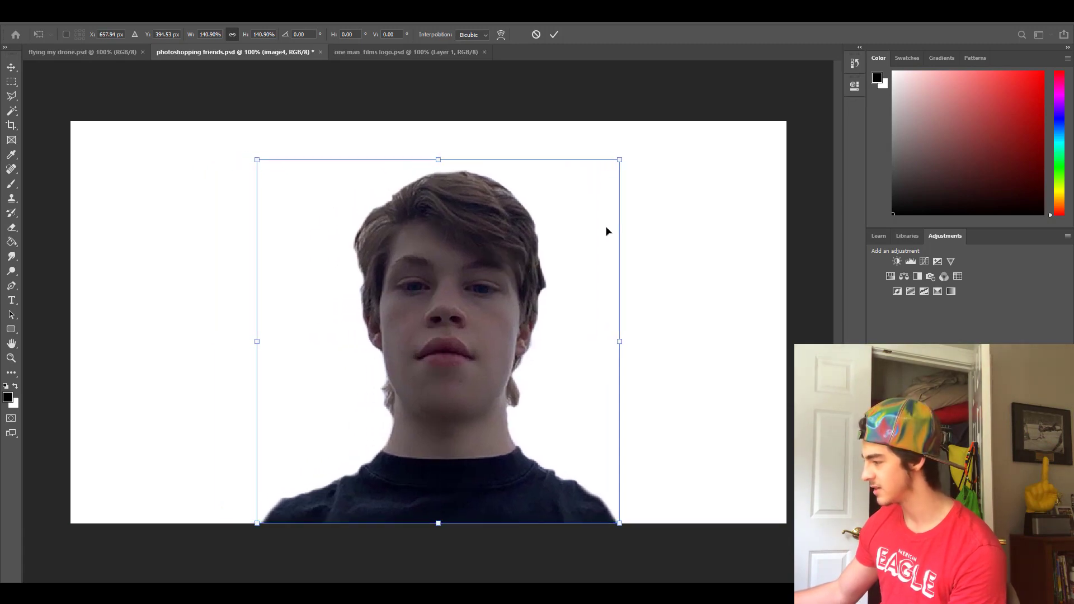
{"action": "left_click_drag", "start_coordinate": [621, 158], "coordinate": [569, 221]}
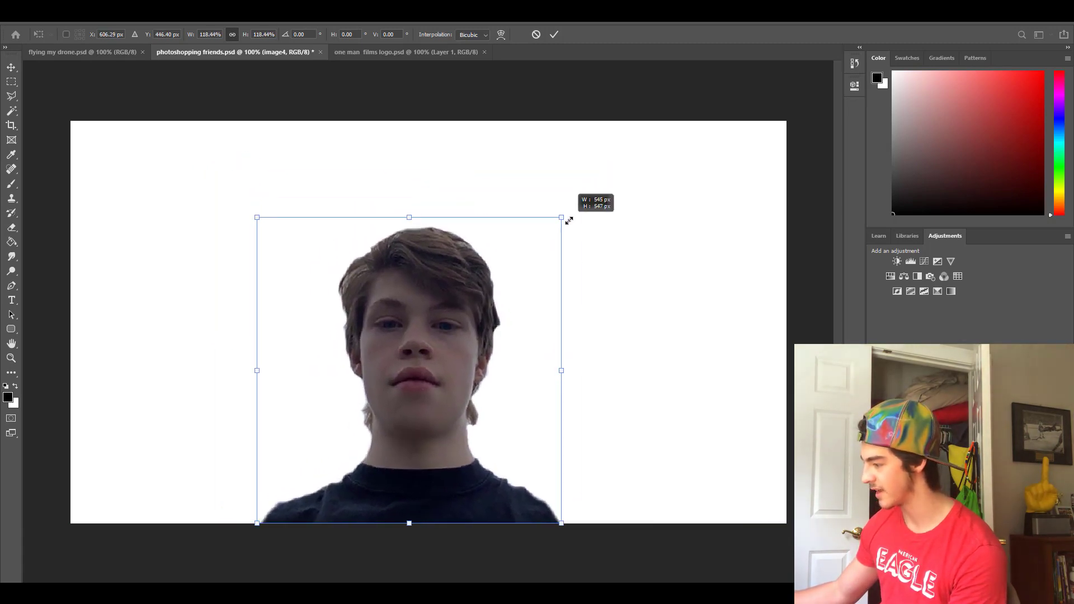
{"action": "left_click_drag", "start_coordinate": [454, 294], "coordinate": [512, 296]}
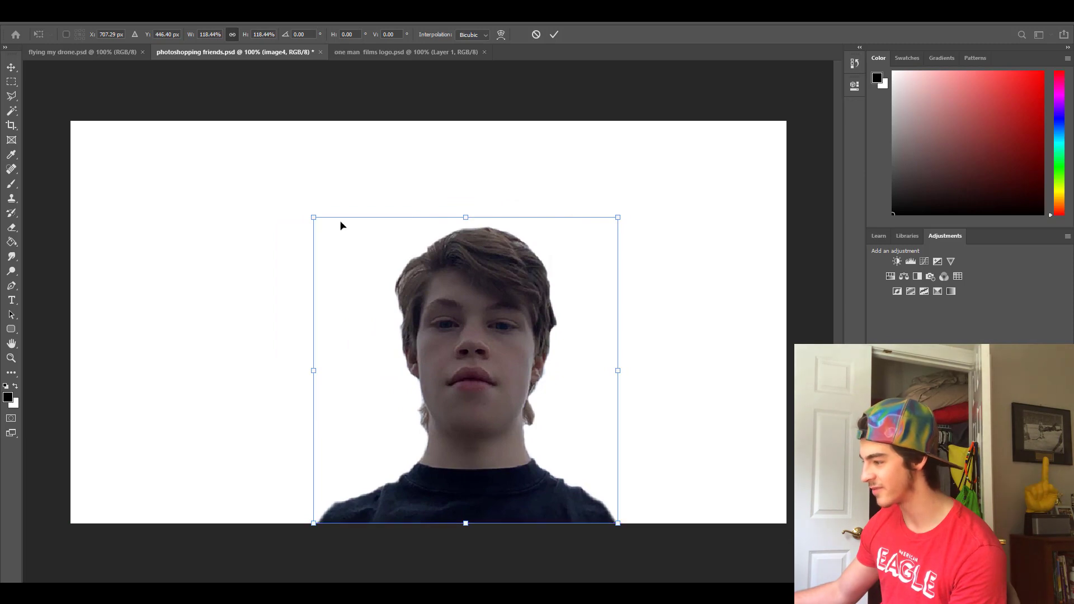
{"action": "key", "text": "Return"}
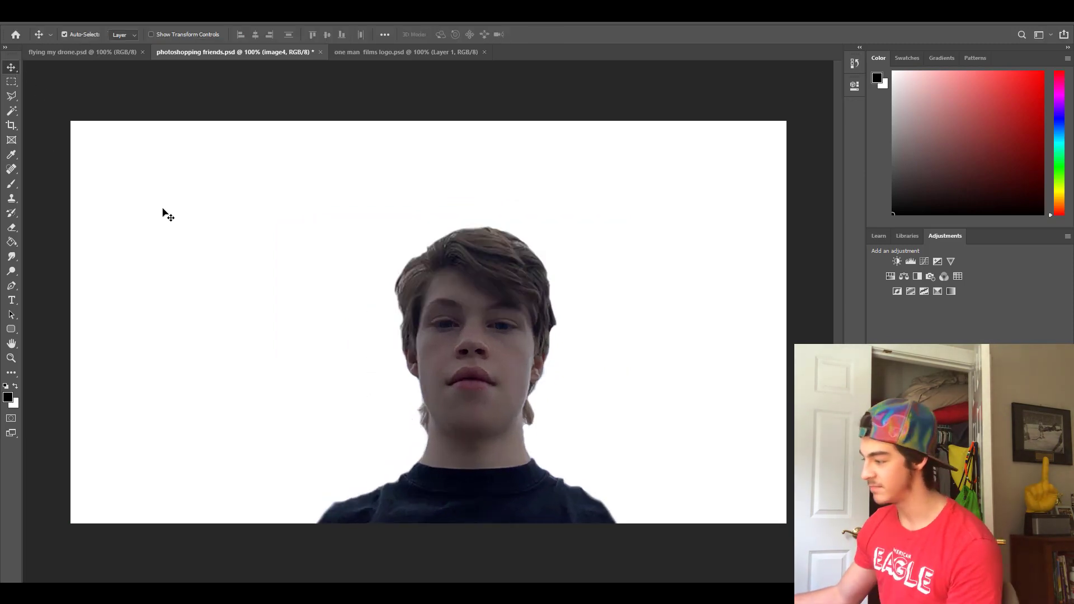
Lasso the friend's head and lift it up off the neck to open a gap.
{"action": "left_click", "coordinate": [12, 99]}
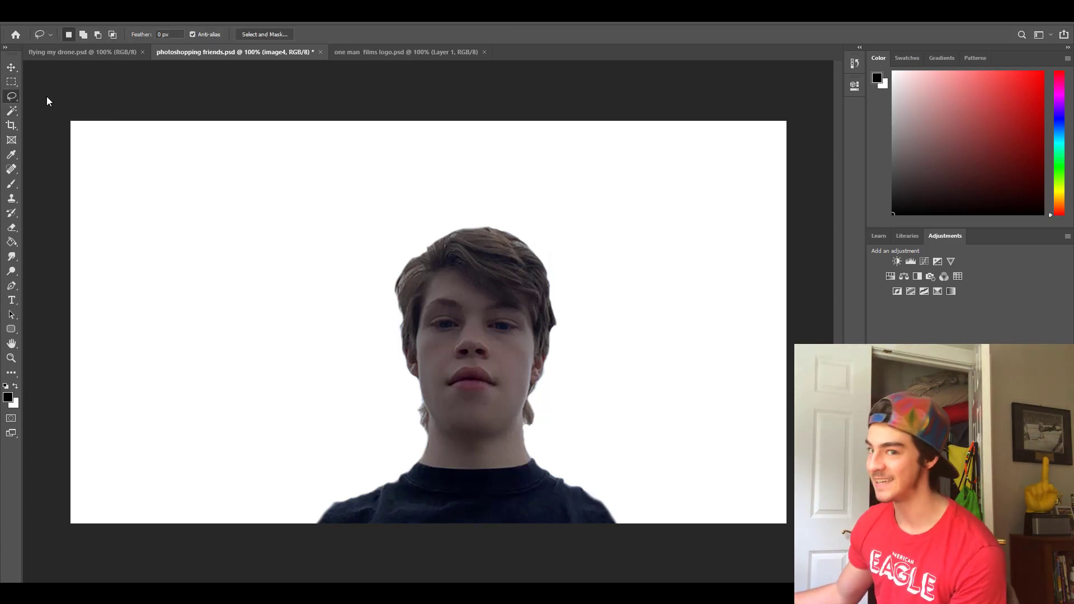
{"action": "left_click_drag", "start_coordinate": [384, 286], "coordinate": [472, 435]}
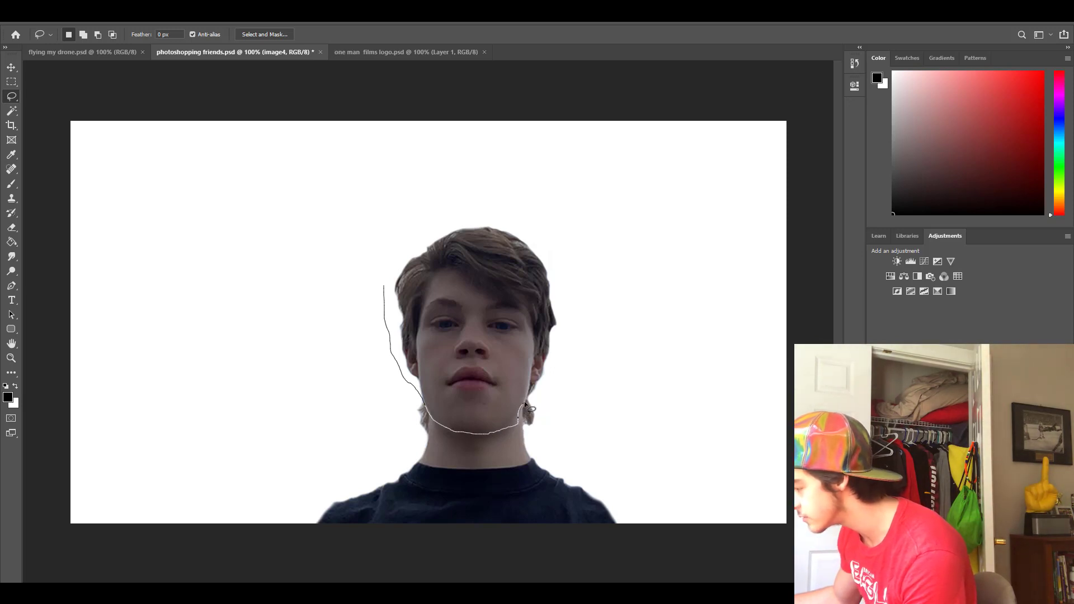
{"action": "left_click_drag", "start_coordinate": [572, 218], "coordinate": [460, 186]}
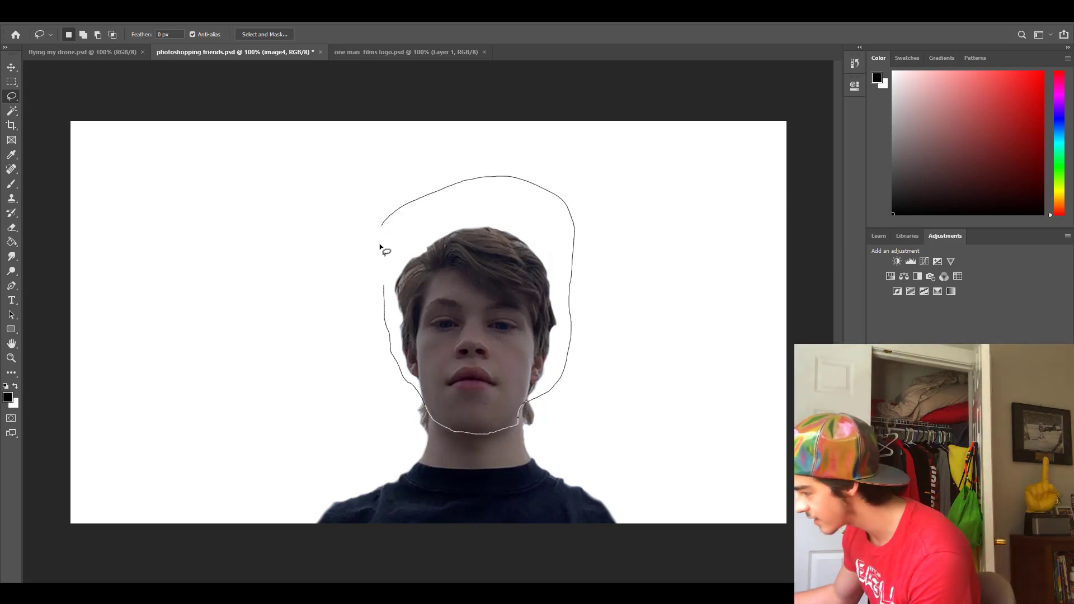
{"action": "left_click_drag", "start_coordinate": [385, 287], "coordinate": [384, 289]}
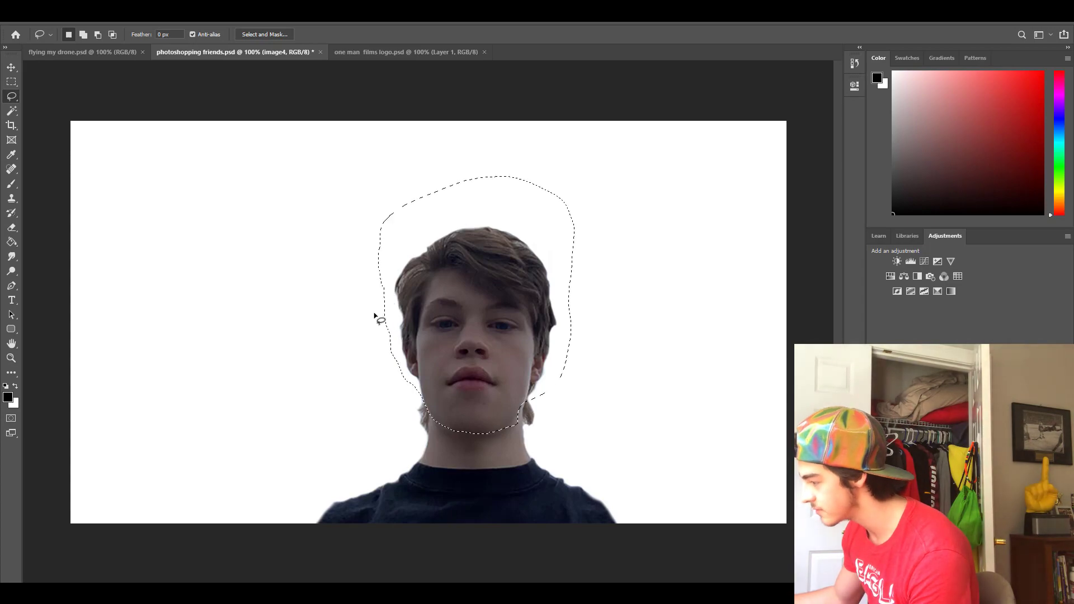
{"action": "left_click", "coordinate": [11, 67]}
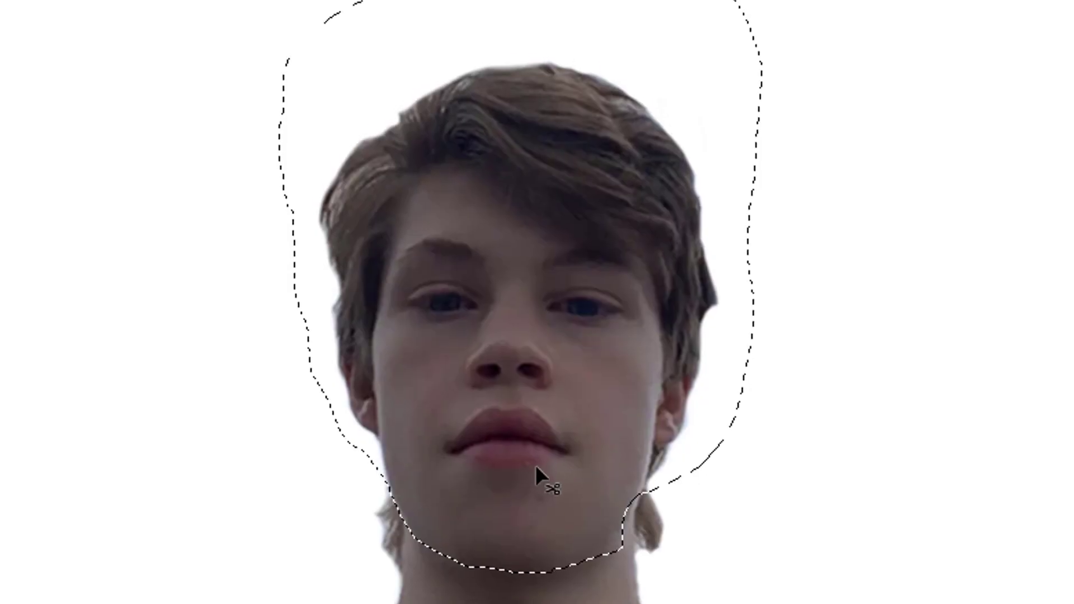
{"action": "left_click_drag", "start_coordinate": [484, 403], "coordinate": [484, 358]}
{"action": "mouse_move", "coordinate": [562, 451]}
{"action": "left_mouse_down"}
{"action": "mouse_move", "coordinate": [485, 381]}
{"action": "mouse_move", "coordinate": [485, 395]}
{"action": "mouse_move", "coordinate": [481, 303]}
{"action": "left_mouse_up"}
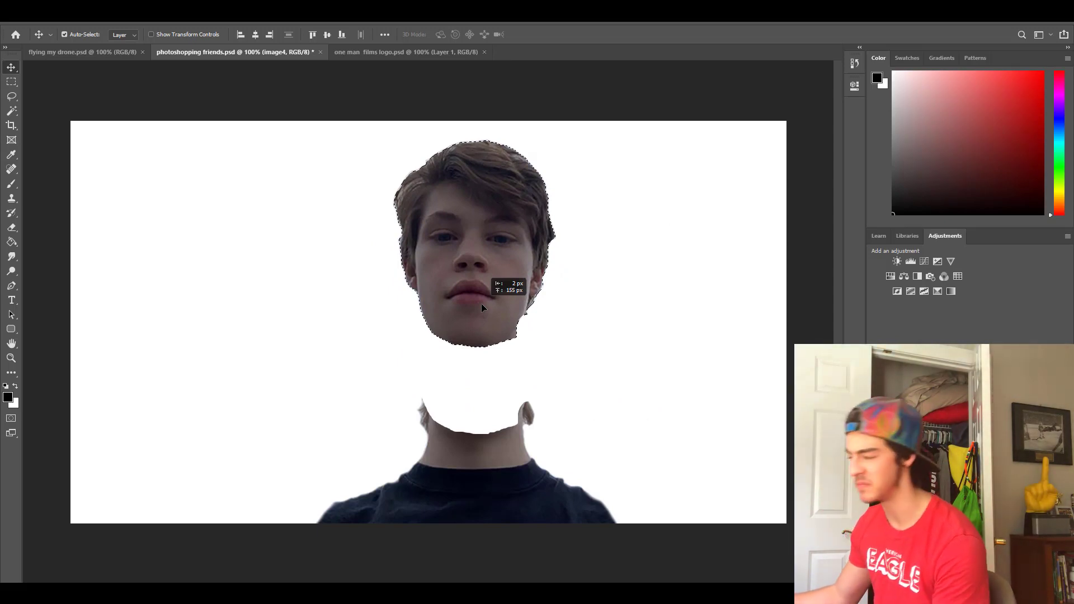
{"action": "left_click_drag", "start_coordinate": [481, 304], "coordinate": [481, 311]}
Deselect the head and lasso a slice of the neck.
{"action": "key", "text": "ctrl+d"}
{"action": "key", "text": "e"}
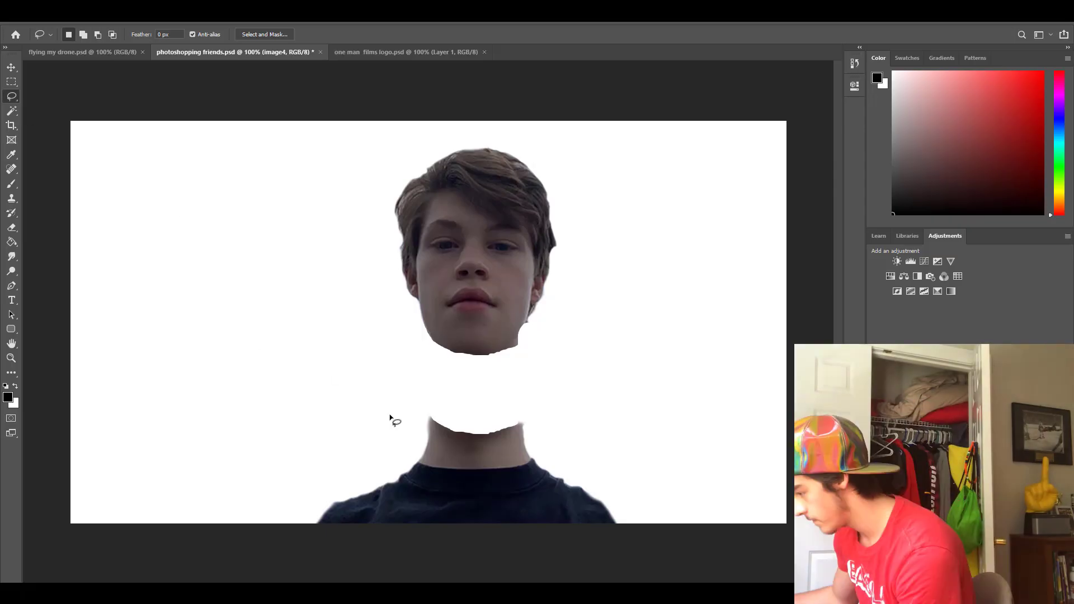
{"action": "left_click_drag", "start_coordinate": [391, 420], "coordinate": [481, 468]}
Stack and merge the neck slices, then smudge the neck's right edge smooth.
{"action": "key", "text": "v"}
{"action": "key", "text": "ctrl+shift+e"}
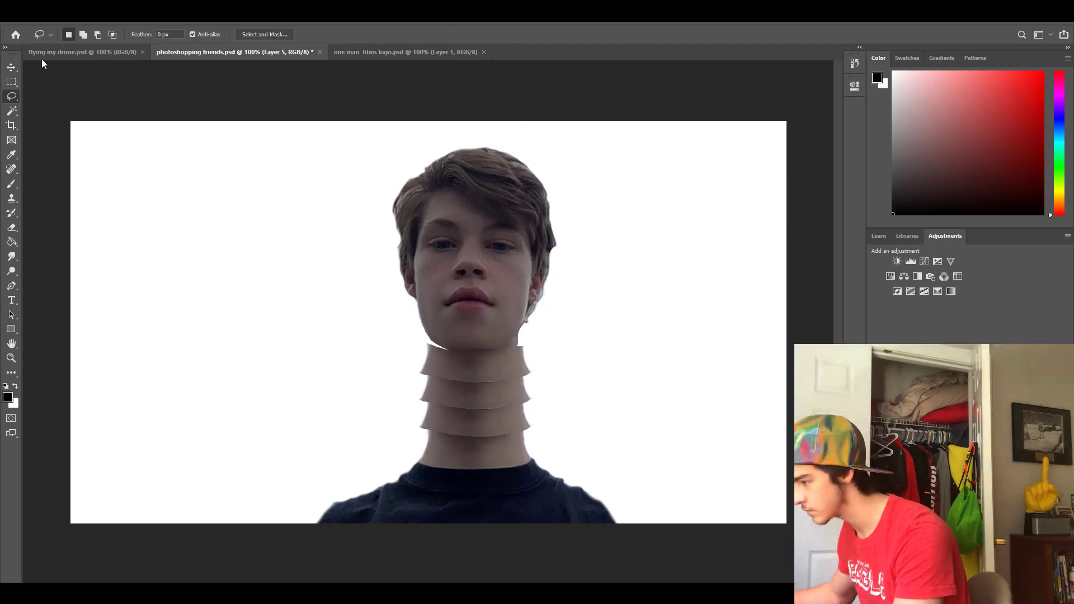
{"action": "left_click", "coordinate": [11, 256]}
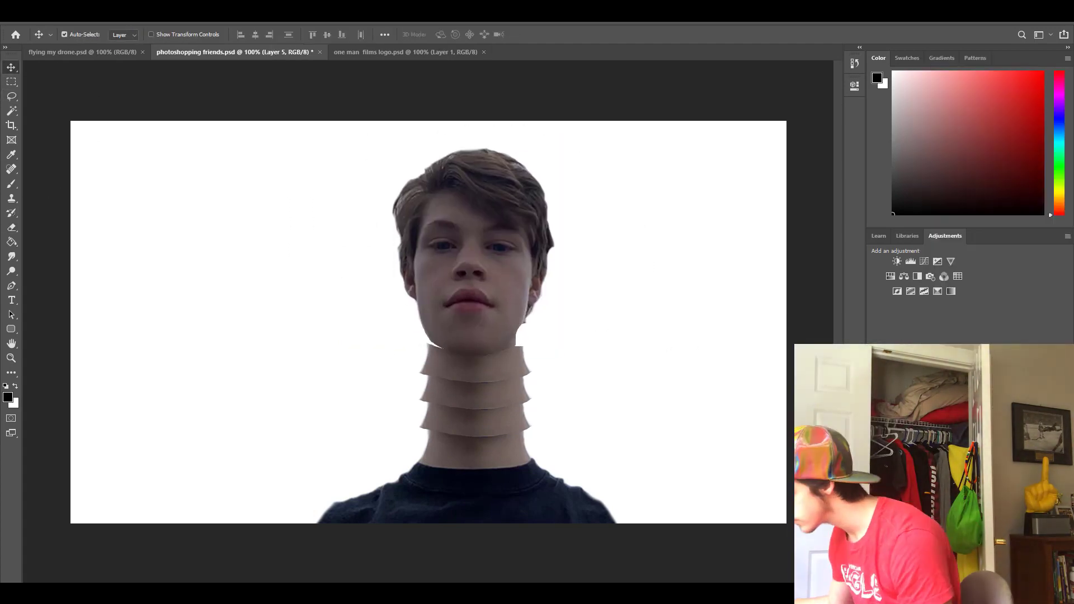
{"action": "mouse_move", "coordinate": [568, 389]}
{"action": "left_mouse_down"}
{"action": "mouse_move", "coordinate": [517, 370]}
{"action": "mouse_move", "coordinate": [521, 321]}
{"action": "left_mouse_up"}
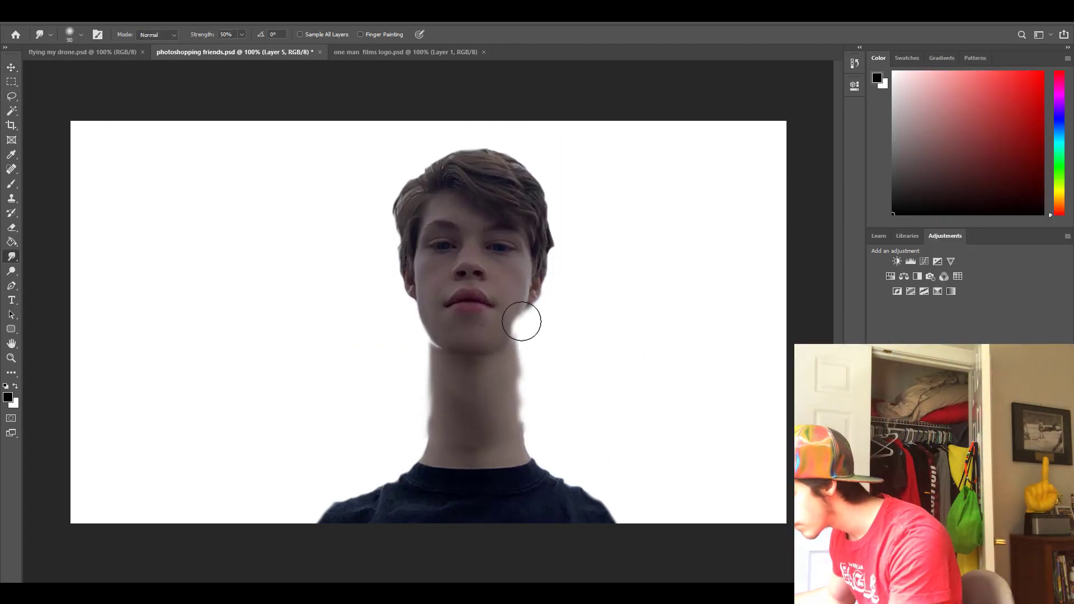
Try Liquify on the face and leave it without changes, viewing the whole picture.
{"action": "left_click", "coordinate": [156, 14]}
{"action": "left_click", "coordinate": [163, 95]}
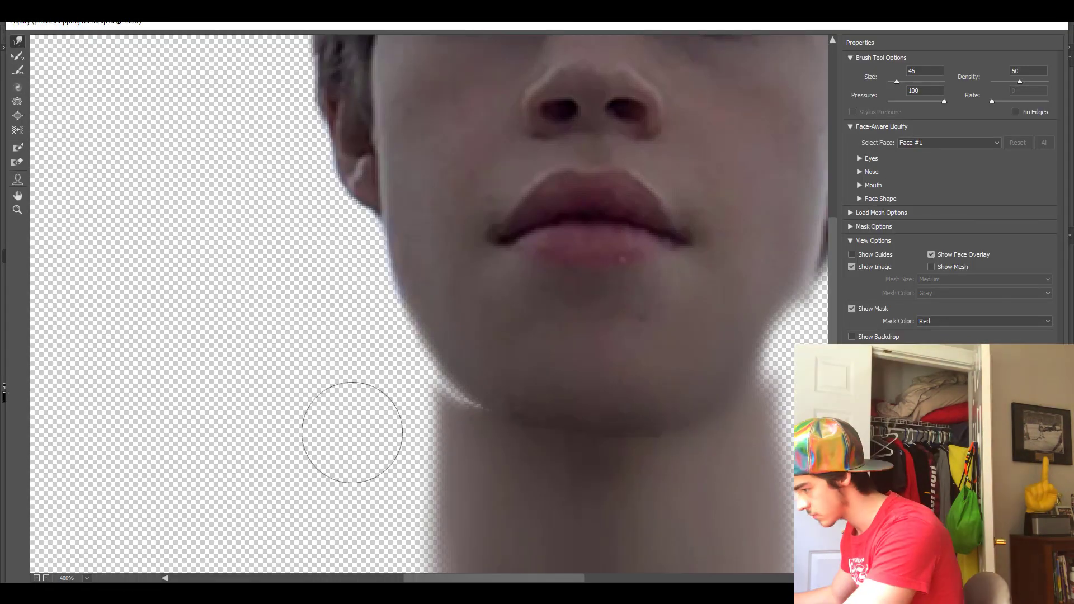
{"action": "key", "text": "ctrl+0"}
{"action": "key", "text": "Return"}
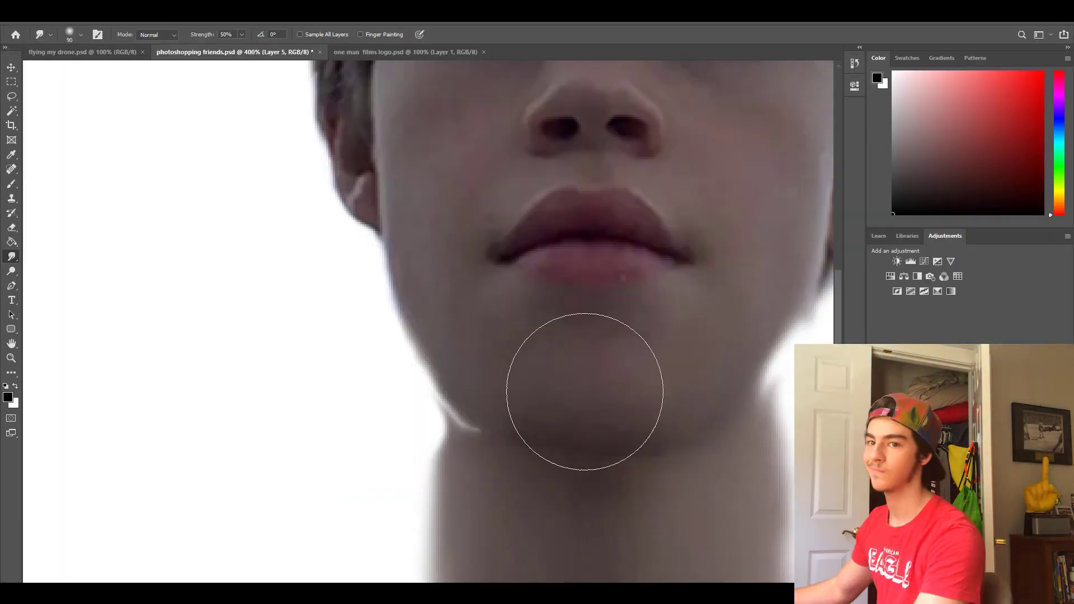
{"action": "key", "text": "e"}
{"action": "key", "text": "ctrl+0"}
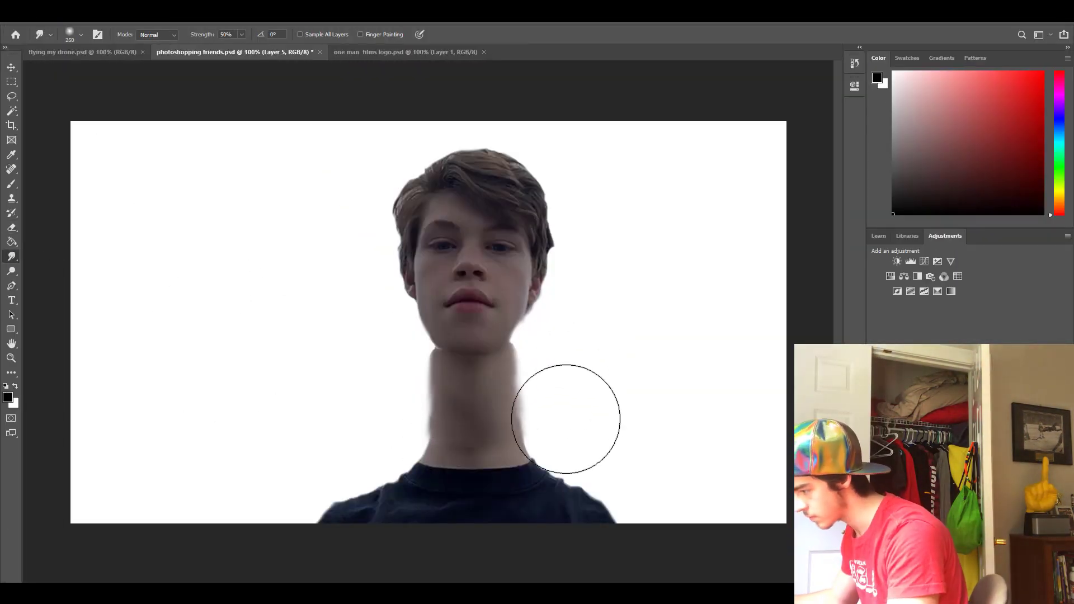
Copy the head to its own layer, lower it onto the neck, and merge it back.
{"action": "key", "text": "l"}
{"action": "left_click_drag", "start_coordinate": [372, 155], "coordinate": [407, 348]}
{"action": "key", "text": "ctrl+j"}
{"action": "key", "text": "v"}
{"action": "left_click_drag", "start_coordinate": [515, 296], "coordinate": [517, 303]}
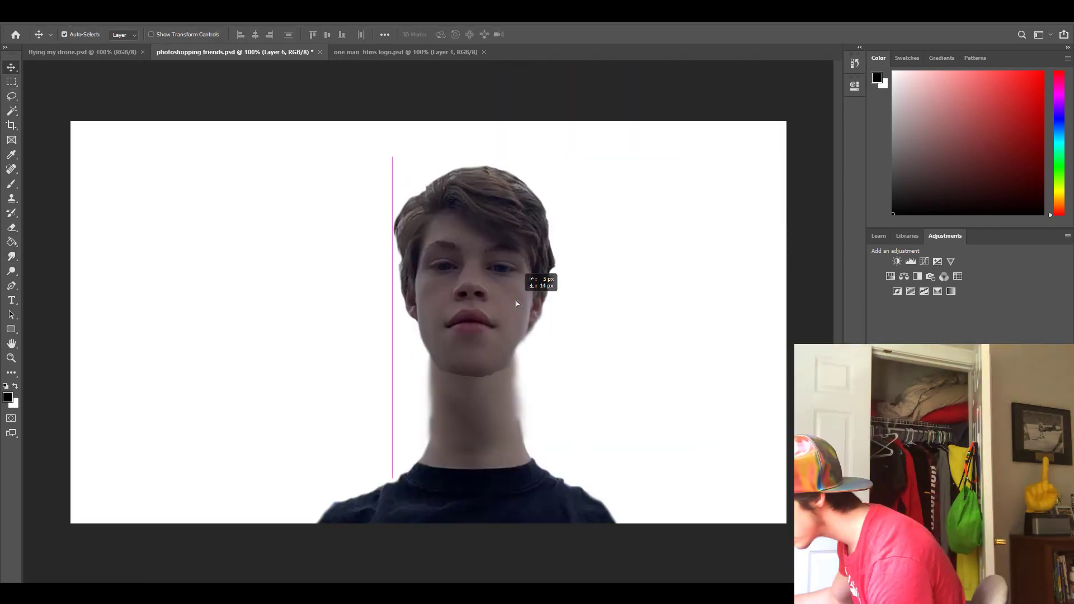
{"action": "key", "text": "ctrl+plus"}
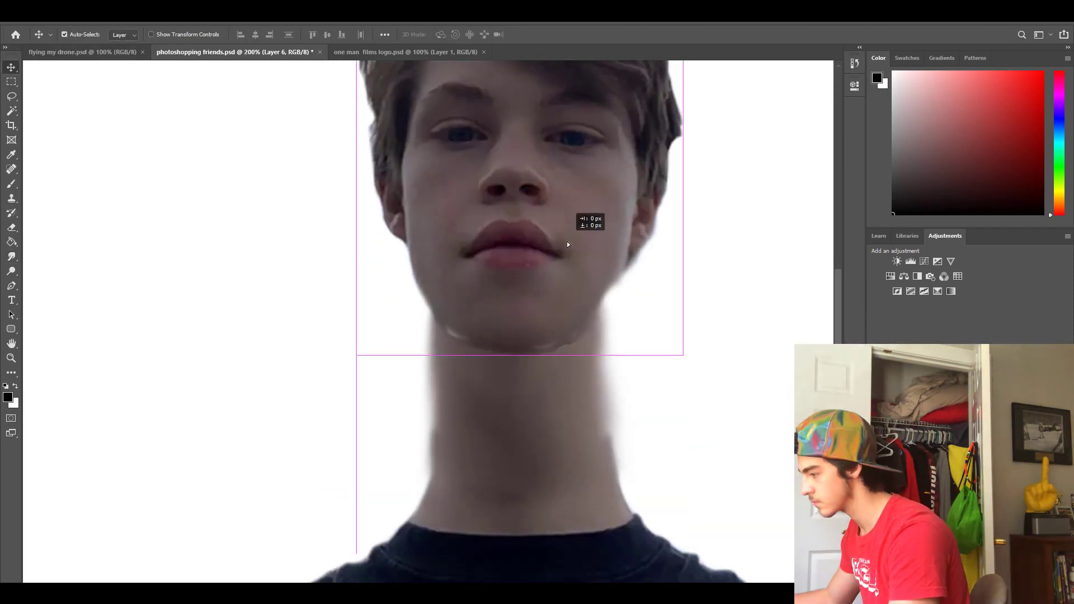
{"action": "key", "text": "ctrl+e"}
{"action": "key", "text": "e"}
{"action": "key", "text": "ctrl+minus"}
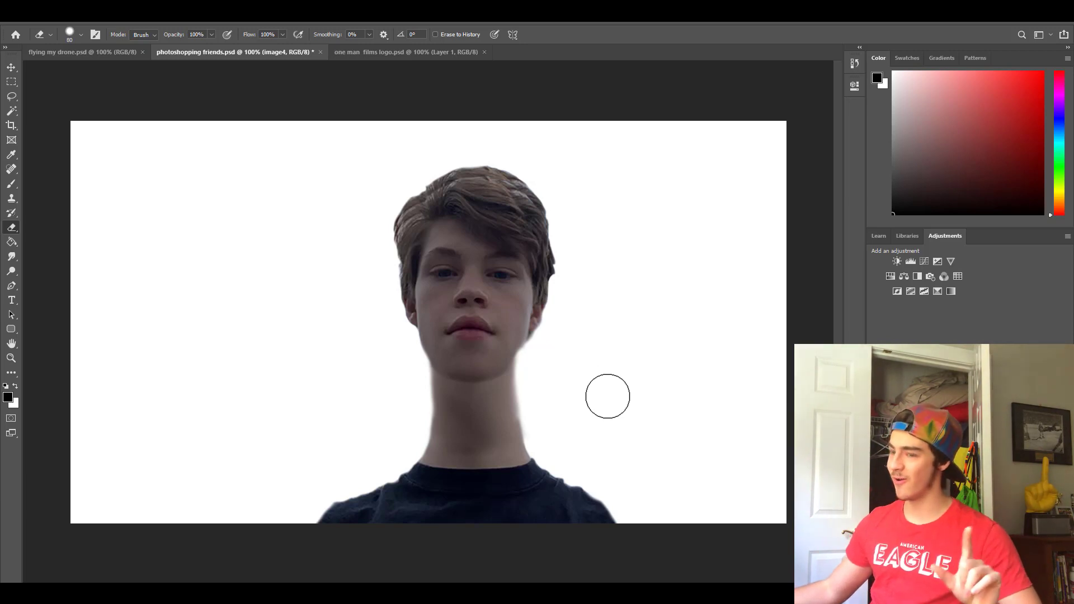
Copy the face to a new layer, align the flipped copy over the original face, then hide it.
{"action": "key", "text": "ctrl+j"}
{"action": "key", "text": "v"}
{"action": "left_click_drag", "start_coordinate": [503, 303], "coordinate": [646, 307]}
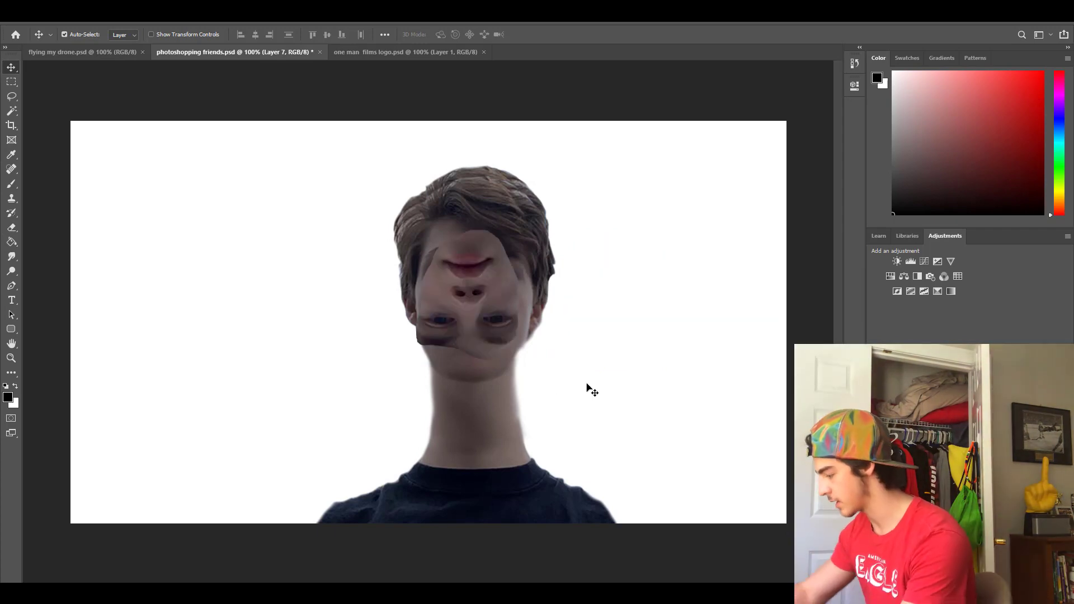
{"action": "key", "text": "ctrl+plus"}
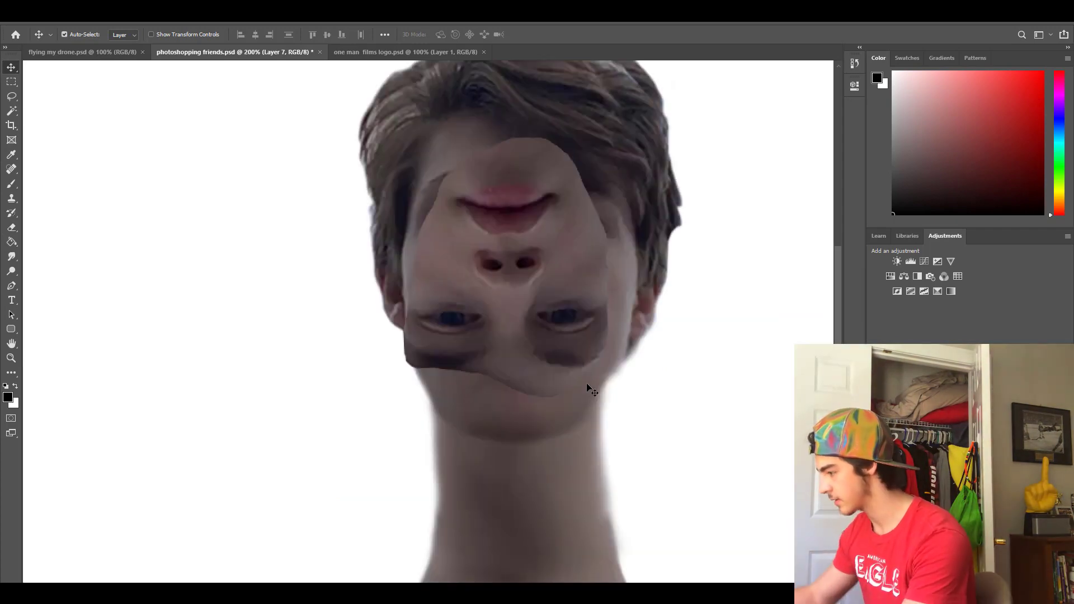
{"action": "left_click_drag", "start_coordinate": [568, 319], "coordinate": [570, 310]}
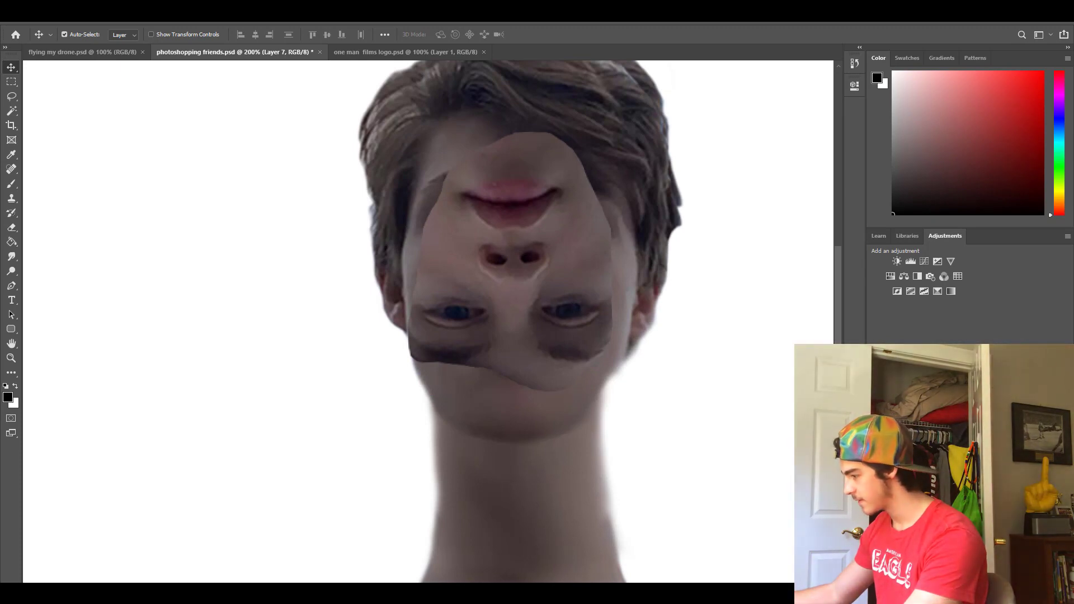
{"action": "key", "text": "ctrl+comma"}
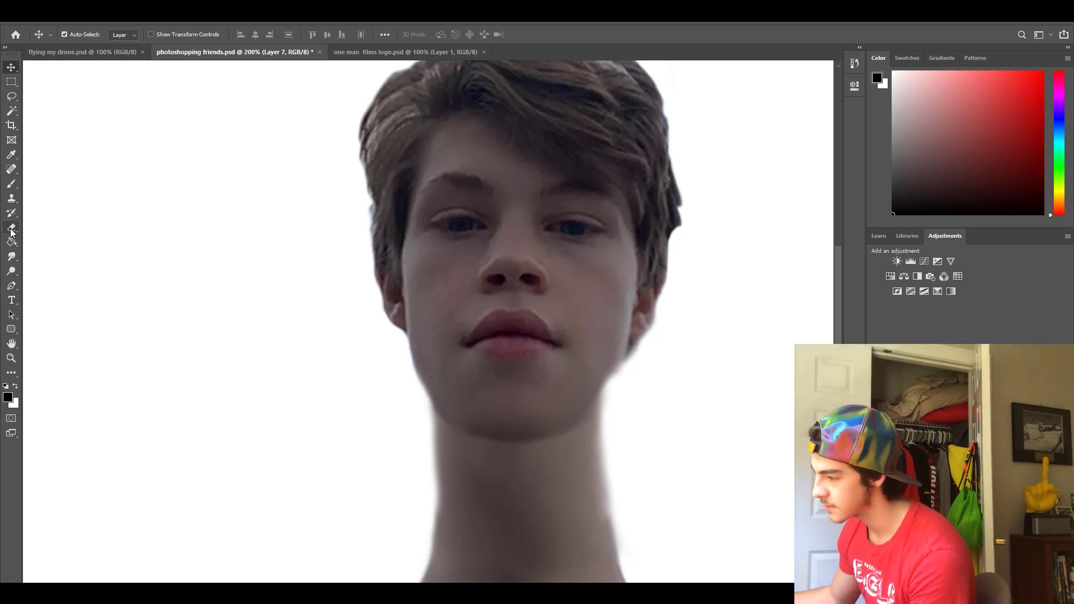
Clone surrounding skin over the original nose and mouth on Layer 6.
{"action": "left_click", "coordinate": [11, 198]}
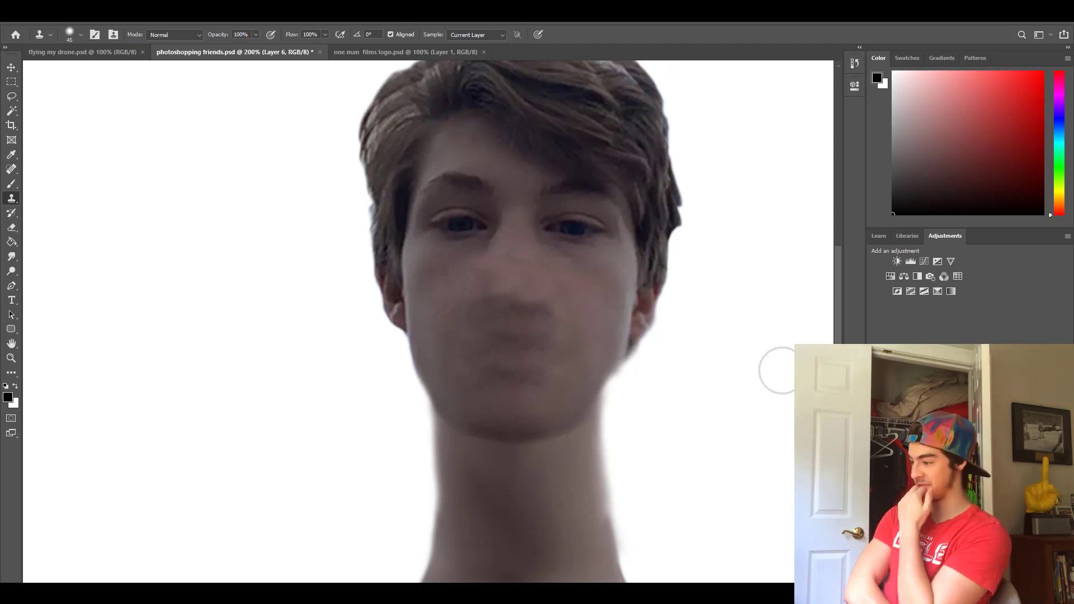
{"action": "key", "text": "ctrl+minus"}
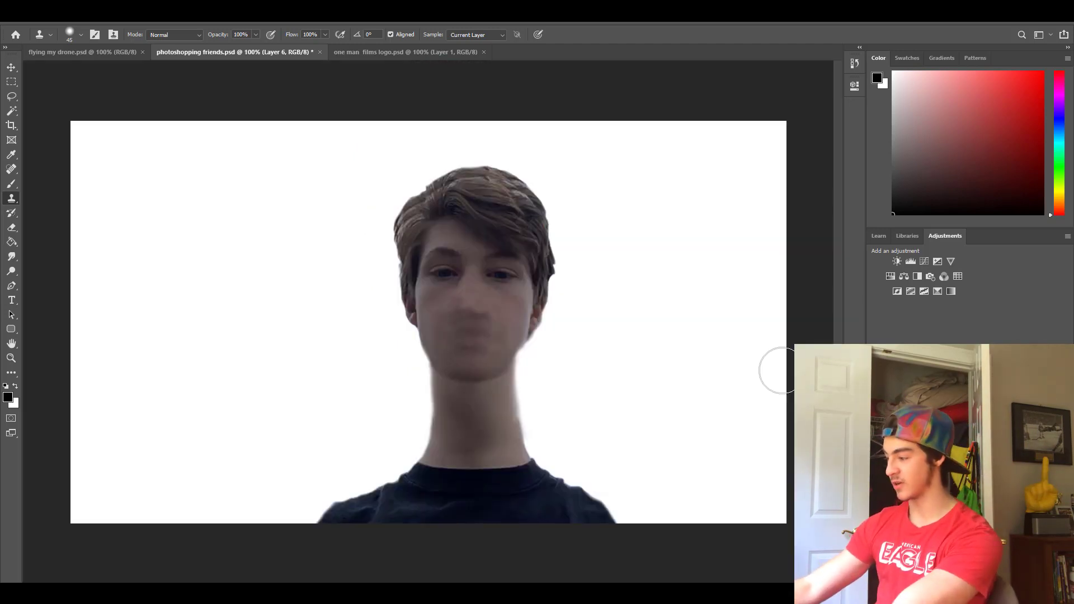
{"action": "key", "text": "ctrl+plus"}
{"action": "key", "text": "ctrl+plus"}
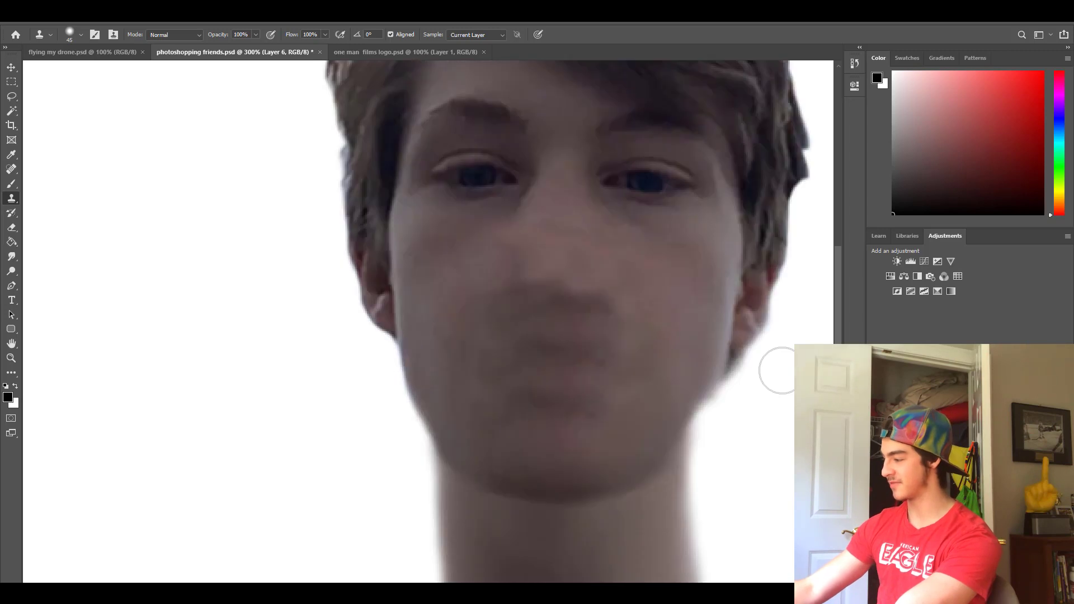
{"action": "scroll", "coordinate": [715, 363], "scroll_direction": "up", "scroll_amount": 1}
{"action": "scroll", "coordinate": [715, 363], "scroll_direction": "up", "scroll_amount": 1}
{"action": "scroll", "coordinate": [707, 367], "scroll_direction": "up", "scroll_amount": 1}
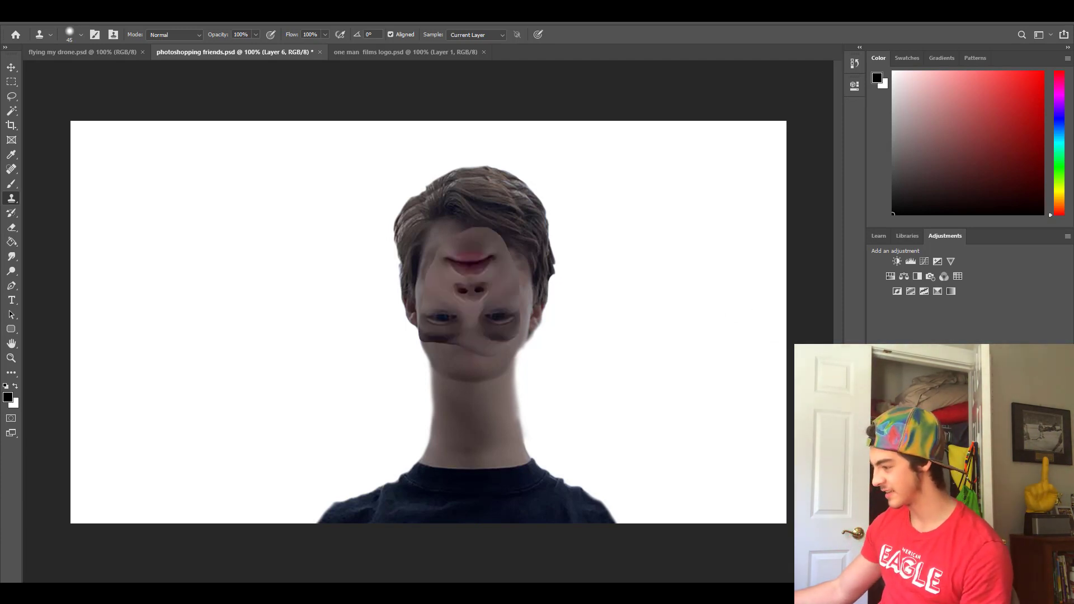
{"action": "key", "text": "ctrl+plus"}
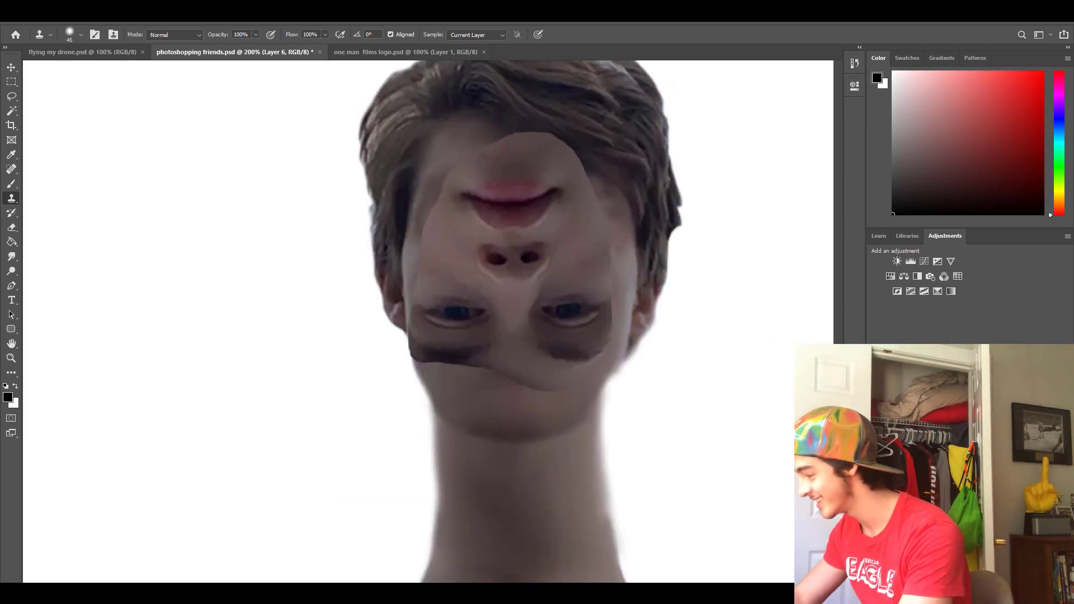
{"action": "key", "text": "ctrl+plus"}
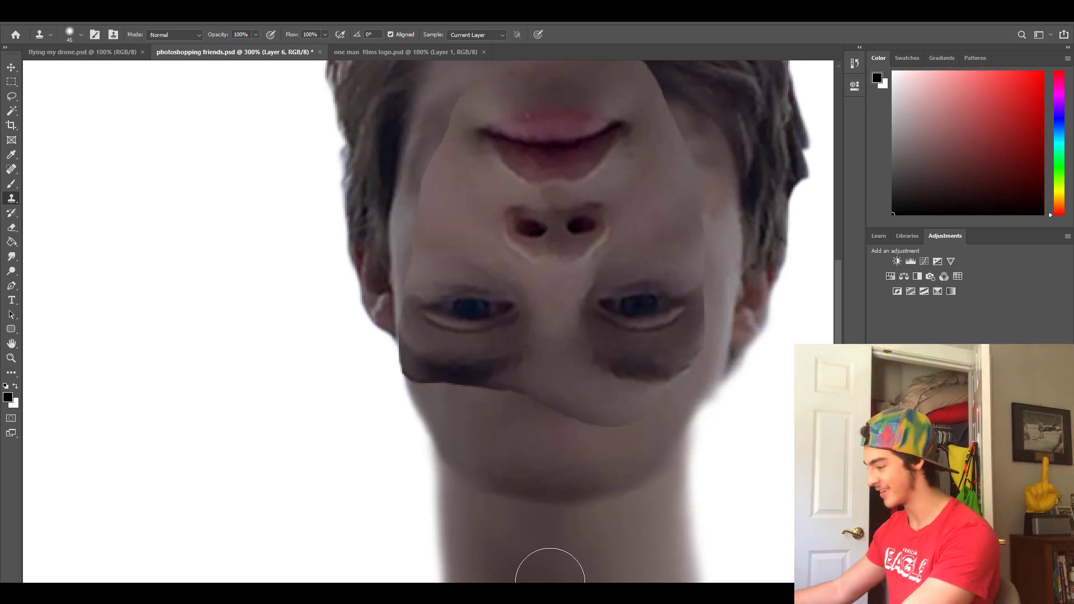
{"action": "scroll", "coordinate": [542, 502], "scroll_direction": "right", "scroll_amount": 3}
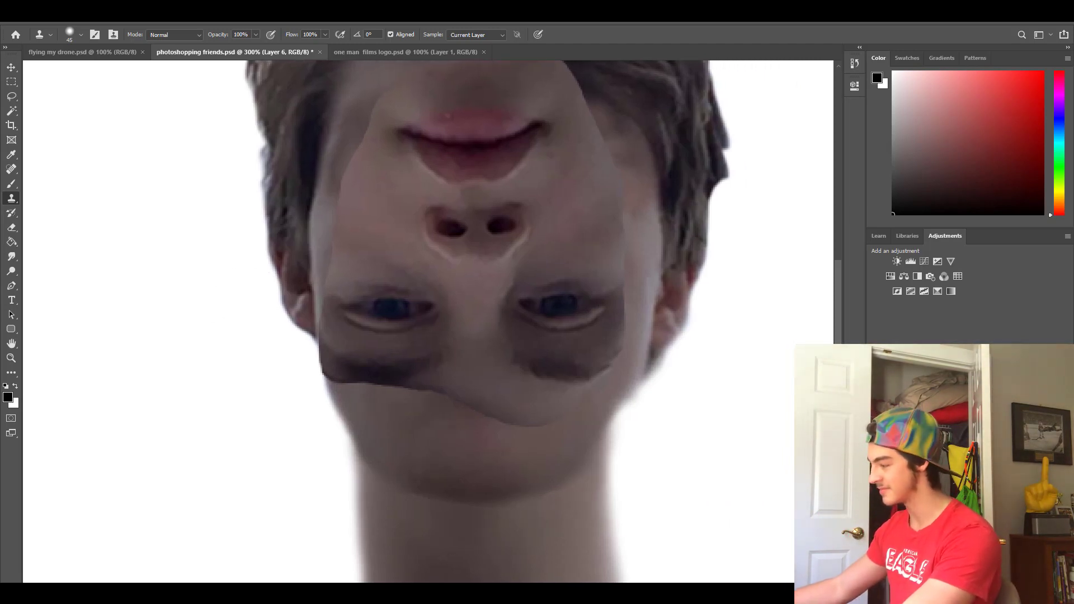
Show and select the upside-down face layer (Layer 7), ready for erasing.
{"action": "key", "text": "ctrl+shift+alt+n"}
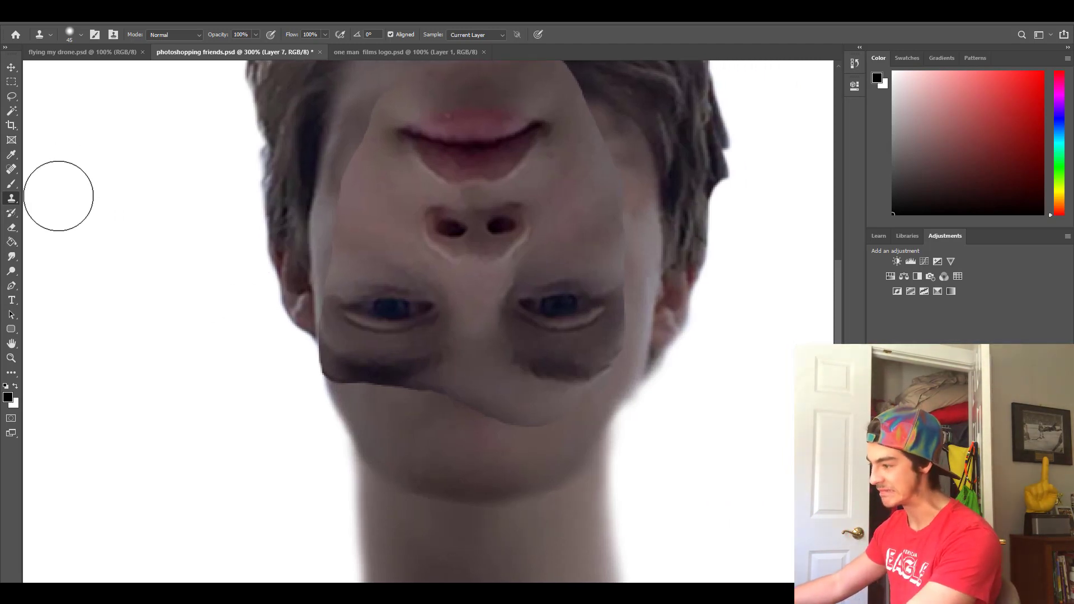
{"action": "key", "text": "e"}
{"action": "key", "text": "ctrl+minus"}
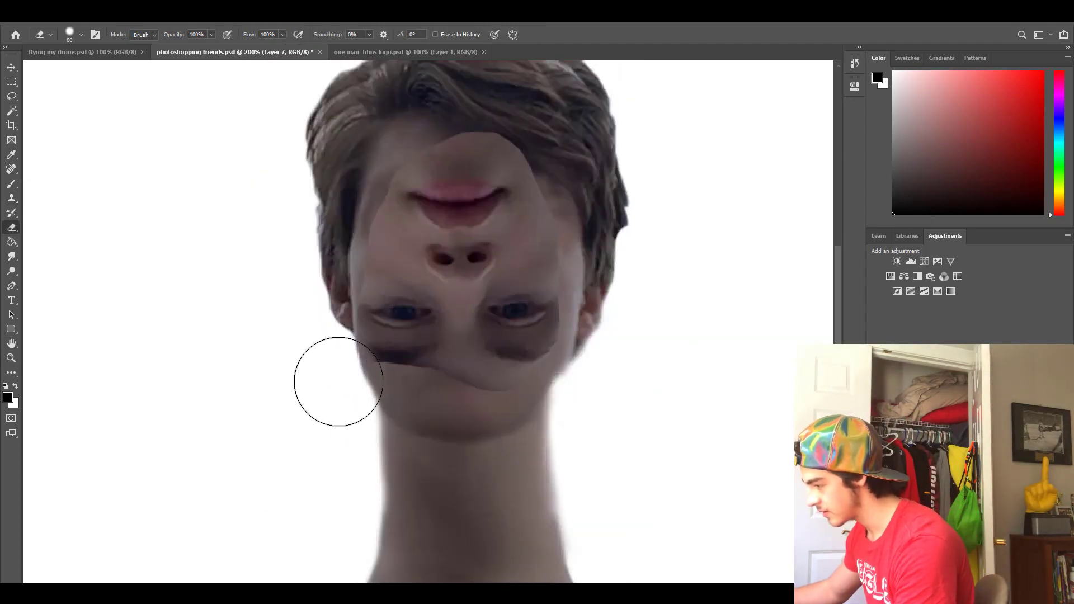
Erase the flipped face's cheek seam and light patch with an 80 px, 35% hardness eraser.
{"action": "mouse_move", "coordinate": [386, 393]}
{"action": "left_mouse_down"}
{"action": "mouse_move", "coordinate": [328, 364]}
{"action": "mouse_move", "coordinate": [386, 395]}
{"action": "mouse_move", "coordinate": [427, 384]}
{"action": "mouse_move", "coordinate": [485, 412]}
{"action": "mouse_move", "coordinate": [547, 388]}
{"action": "mouse_move", "coordinate": [480, 384]}
{"action": "mouse_move", "coordinate": [575, 377]}
{"action": "left_mouse_up"}
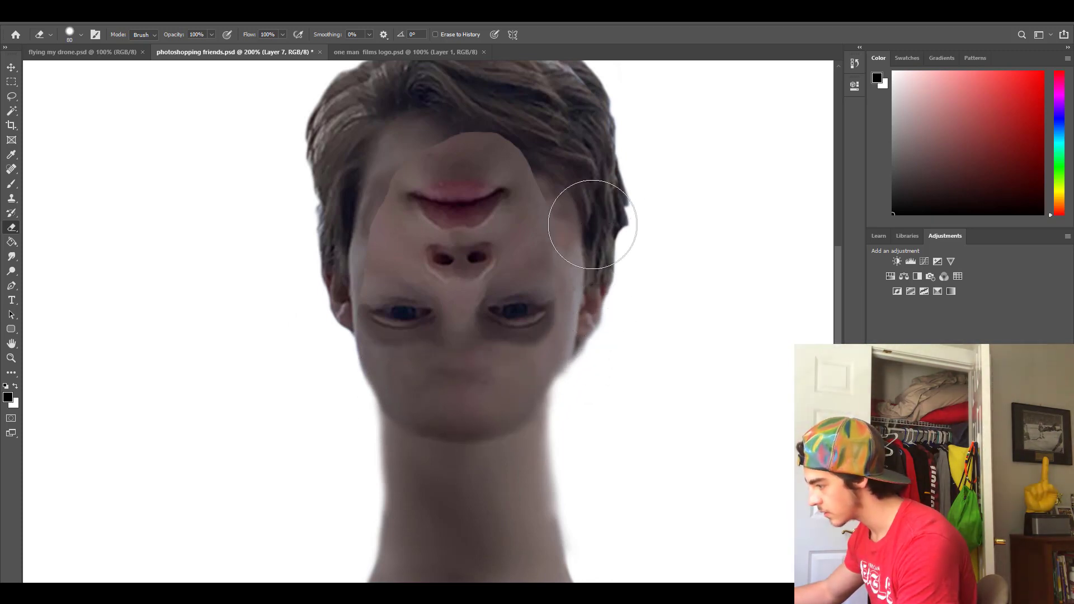
{"action": "mouse_move", "coordinate": [568, 160]}
{"action": "left_mouse_down"}
{"action": "mouse_move", "coordinate": [473, 108]}
{"action": "mouse_move", "coordinate": [384, 125]}
{"action": "mouse_move", "coordinate": [331, 238]}
{"action": "left_mouse_up"}
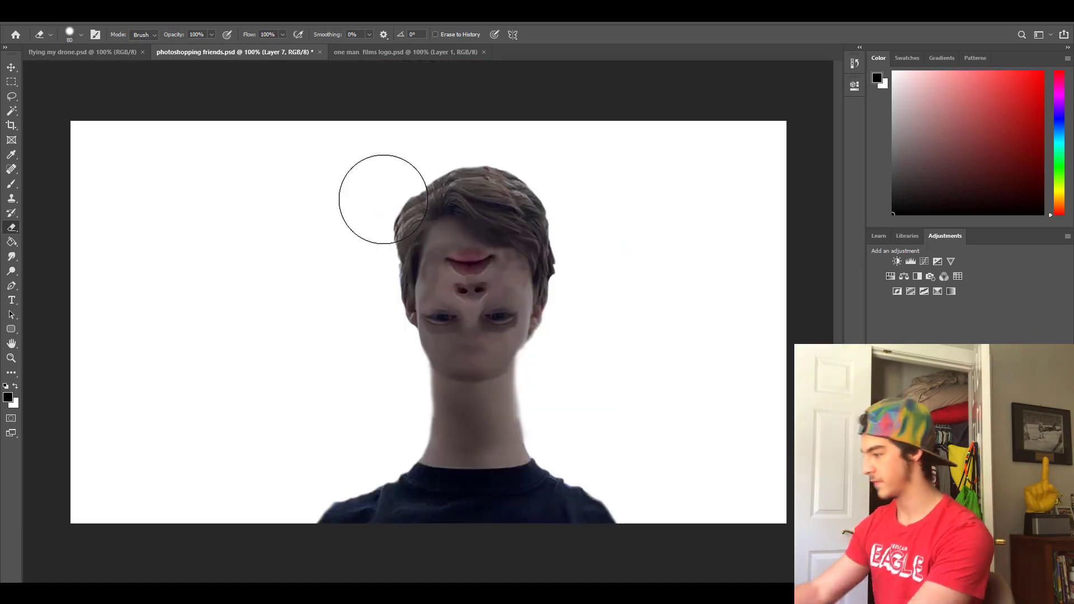
{"action": "key", "text": "ctrl+minus"}
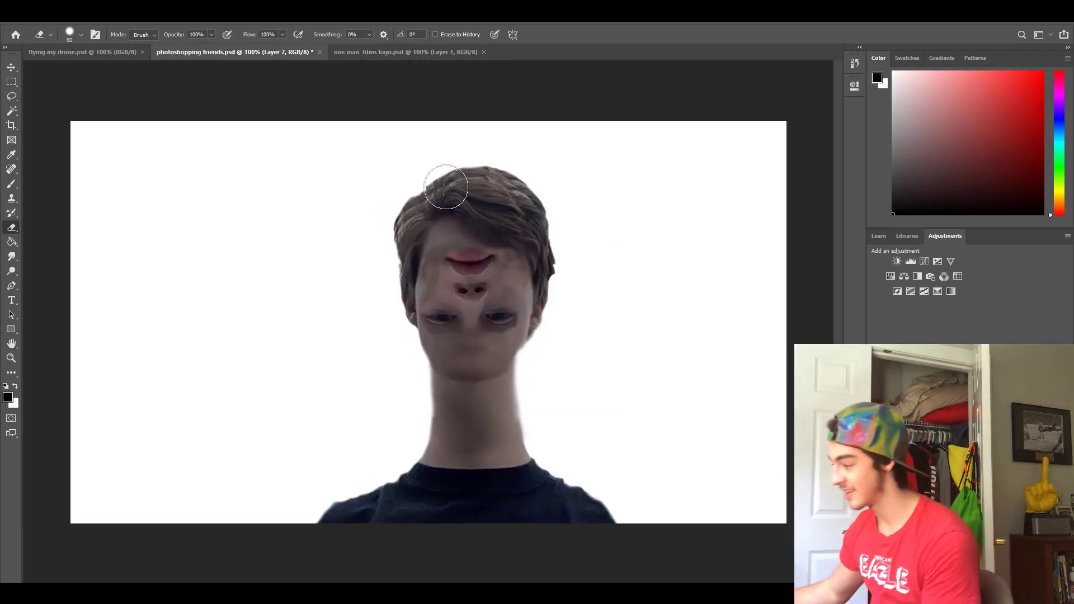
{"action": "left_click", "coordinate": [77, 36]}
{"action": "left_click", "coordinate": [76, 36]}
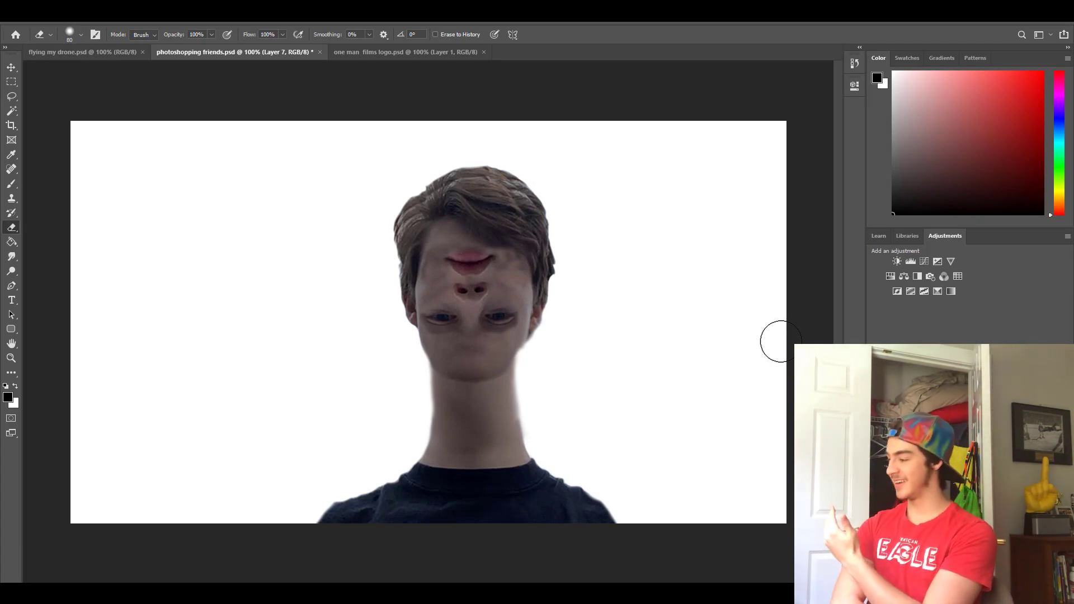
Lasso the left eye of the upside-down face and turn it upright.
{"action": "key", "text": "ctrl+plus"}
{"action": "key", "text": "ctrl+plus"}
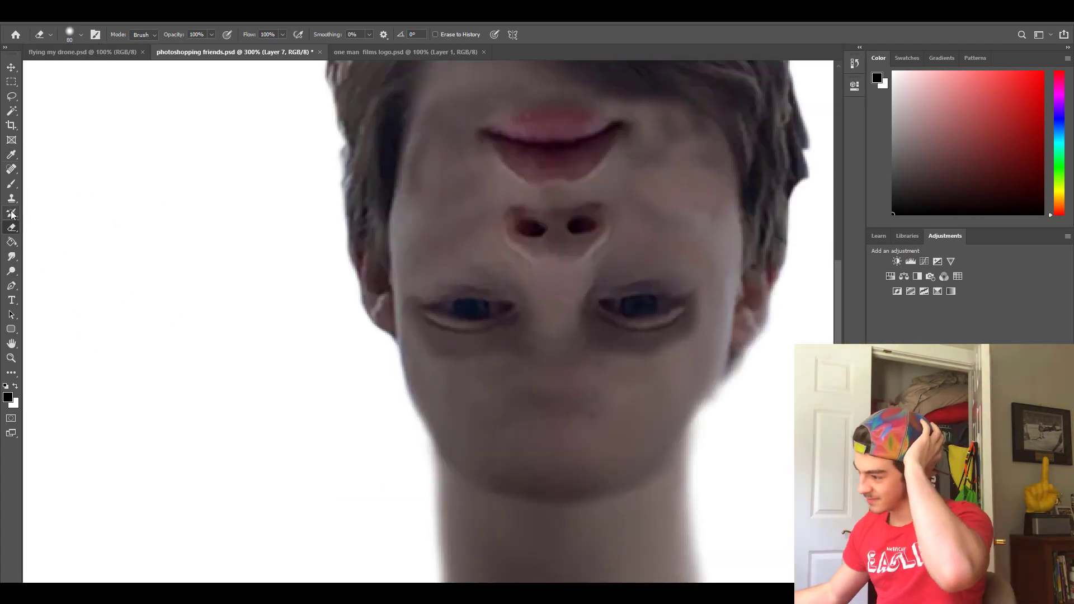
{"action": "key", "text": "l"}
{"action": "mouse_move", "coordinate": [420, 305]}
{"action": "left_mouse_down"}
{"action": "mouse_move", "coordinate": [520, 303]}
{"action": "mouse_move", "coordinate": [425, 330]}
{"action": "mouse_move", "coordinate": [494, 315]}
{"action": "left_mouse_up"}
{"action": "key", "text": "v"}
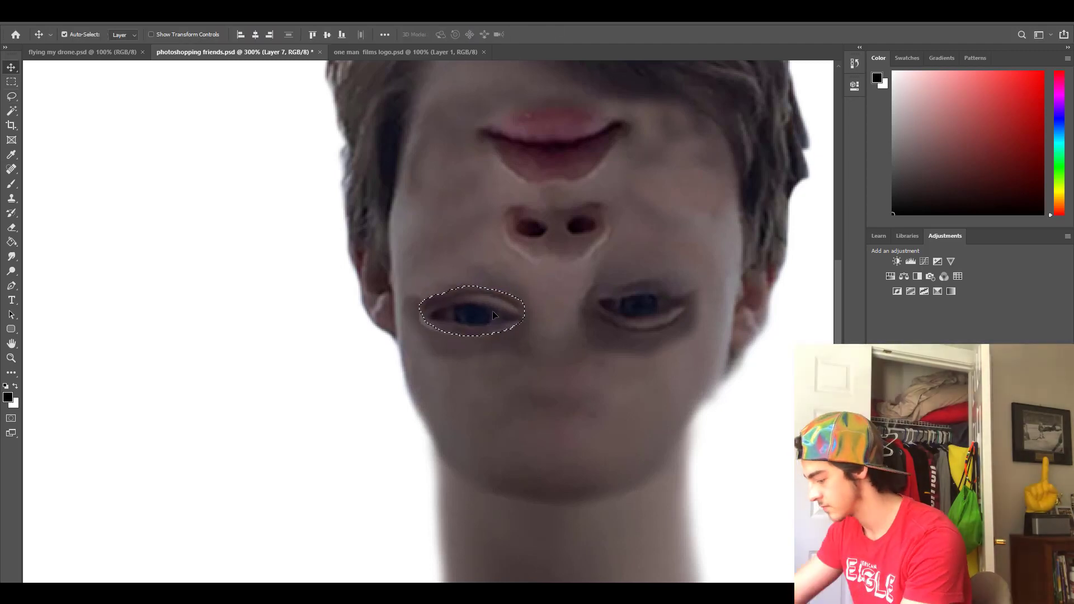
{"action": "key", "text": "ctrl+d"}
Lasso the right eye and rotate it about 180° upright.
{"action": "key", "text": "l"}
{"action": "mouse_move", "coordinate": [597, 297]}
{"action": "left_mouse_down"}
{"action": "mouse_move", "coordinate": [646, 287]}
{"action": "mouse_move", "coordinate": [598, 297]}
{"action": "left_mouse_up"}
{"action": "key", "text": "ctrl+t"}
{"action": "left_click_drag", "start_coordinate": [697, 335], "coordinate": [588, 282]}
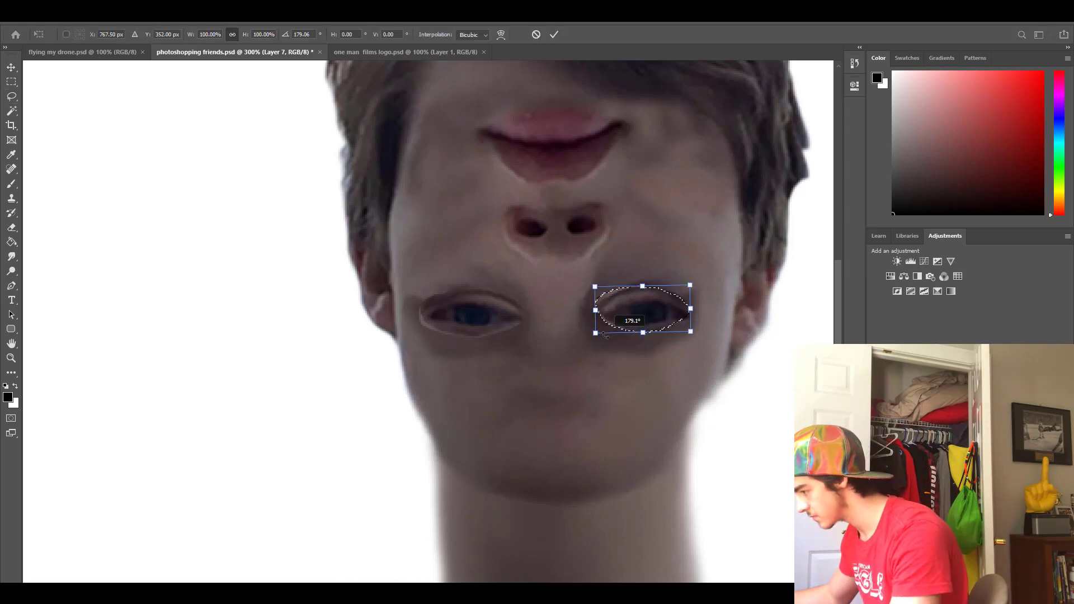
{"action": "left_click_drag", "start_coordinate": [640, 311], "coordinate": [641, 311]}
{"action": "key", "text": "Return"}
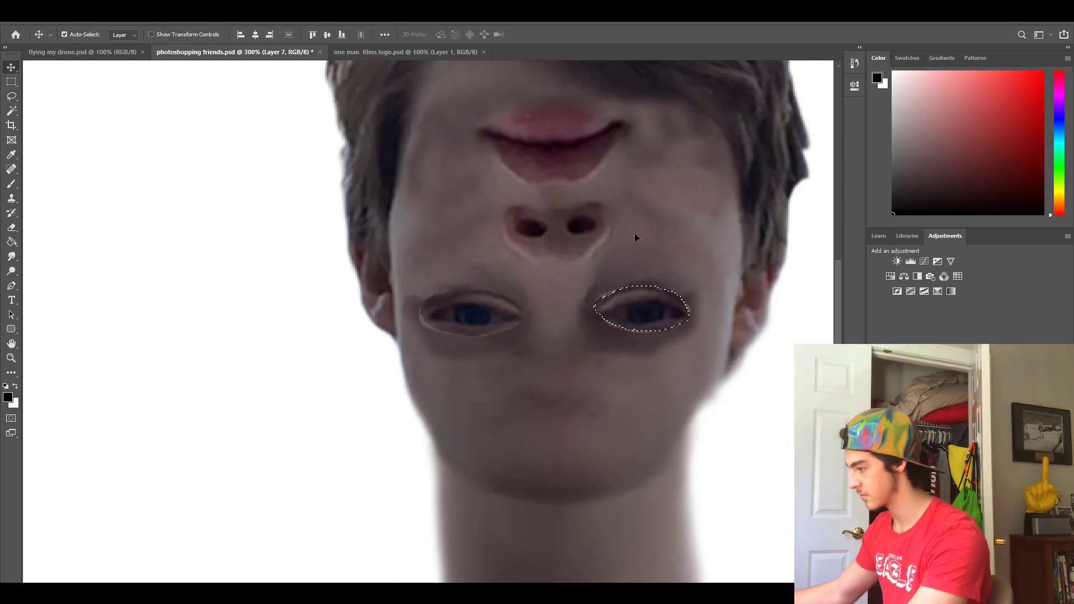
{"action": "key", "text": "ctrl+d"}
Clone skin over the ear artifact, the halo under the right eye, and the flipped-face seams.
{"action": "key", "text": "s"}
{"action": "scroll", "coordinate": [223, 261], "scroll_direction": "down", "scroll_amount": 1}
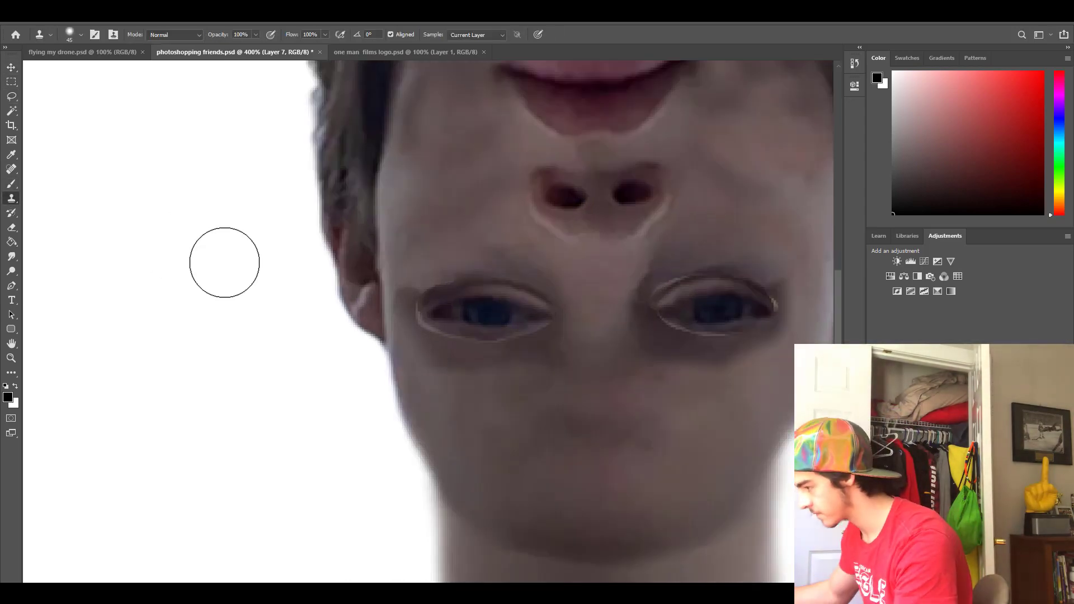
{"action": "scroll", "coordinate": [460, 310], "scroll_direction": "up", "scroll_amount": 1}
{"action": "left_click_drag", "start_coordinate": [393, 279], "coordinate": [393, 292]}
{"action": "key", "text": "bracketleft"}
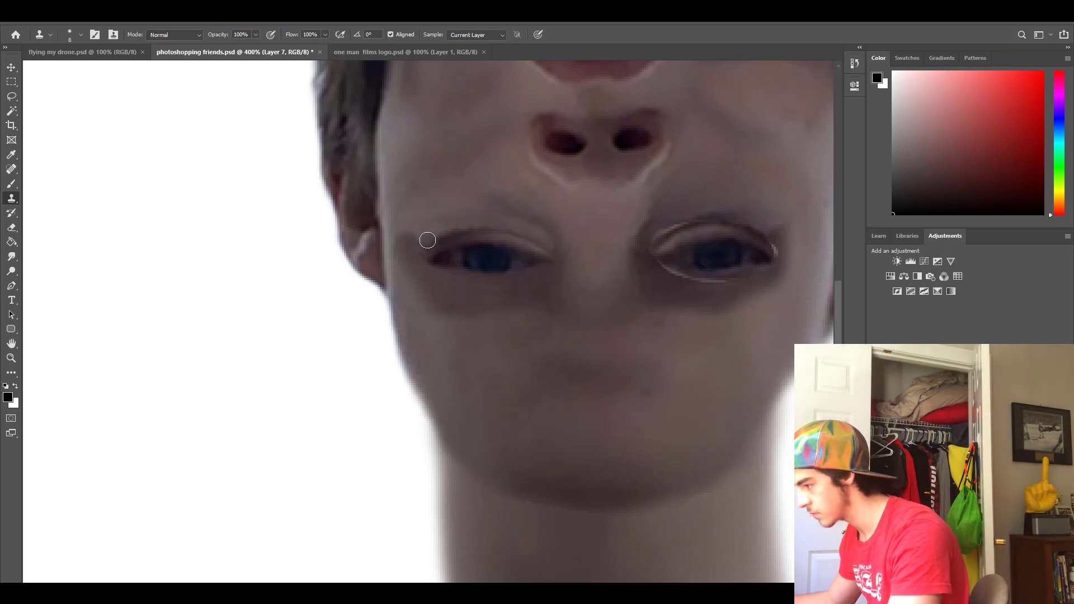
{"action": "scroll", "coordinate": [611, 245], "scroll_direction": "down", "scroll_amount": 1}
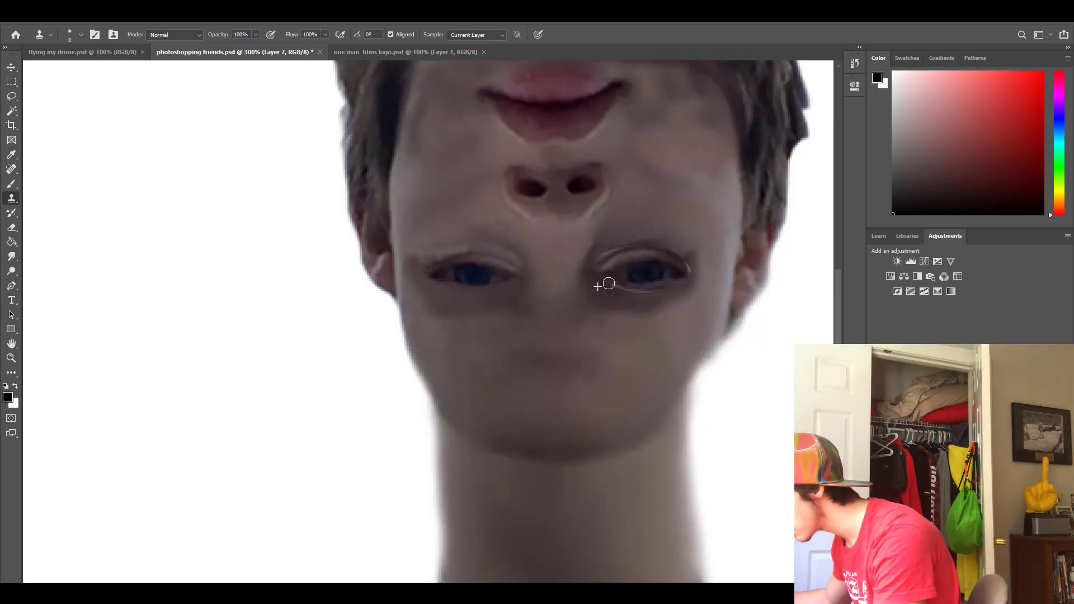
{"action": "left_click_drag", "start_coordinate": [605, 281], "coordinate": [649, 293]}
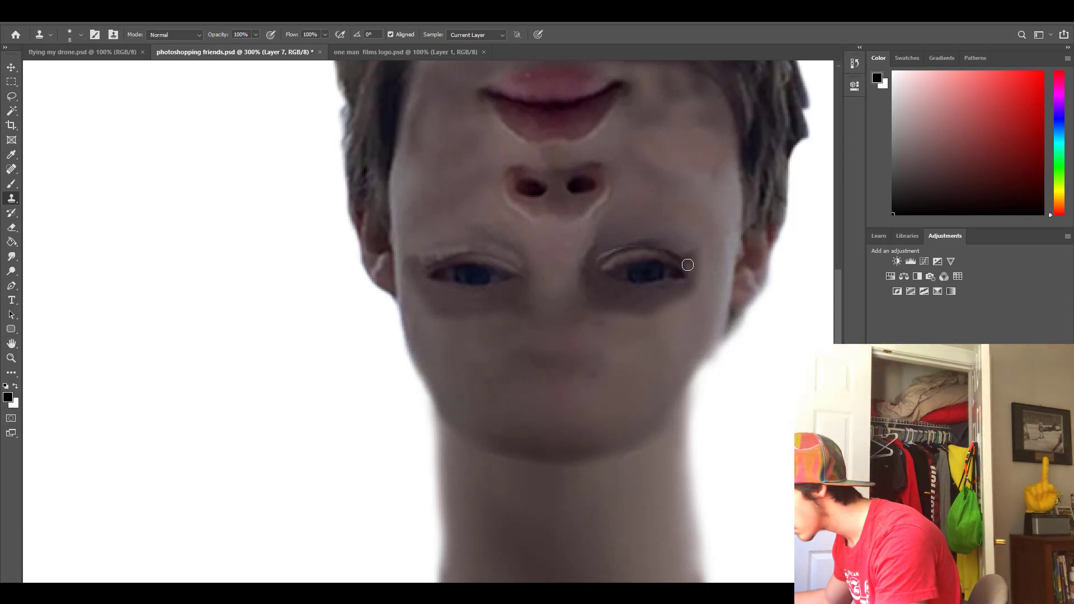
{"action": "left_click_drag", "start_coordinate": [605, 254], "coordinate": [625, 245]}
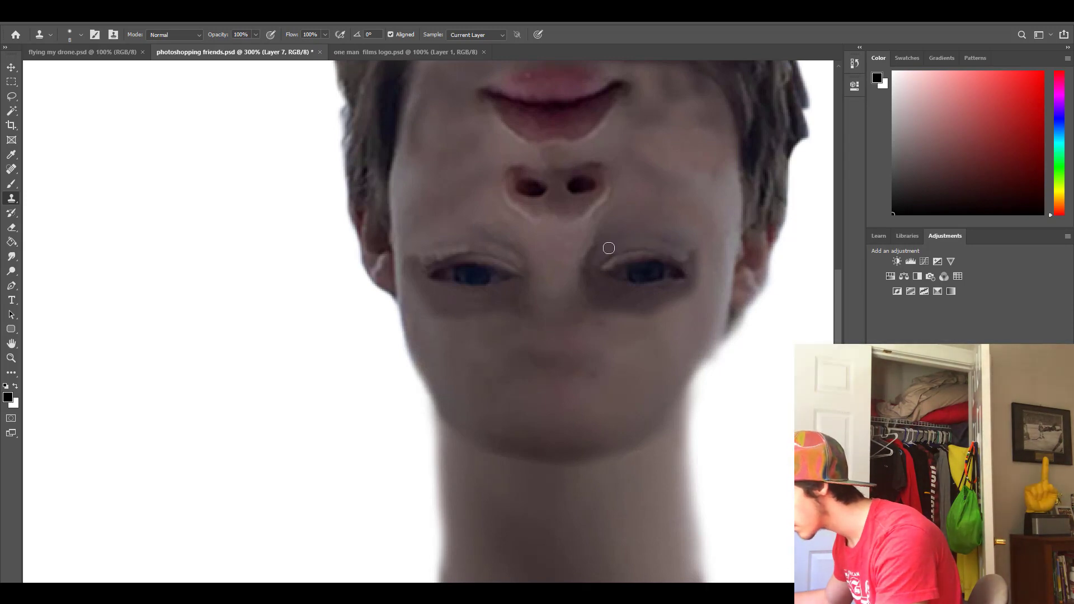
{"action": "key", "text": "ctrl+1"}
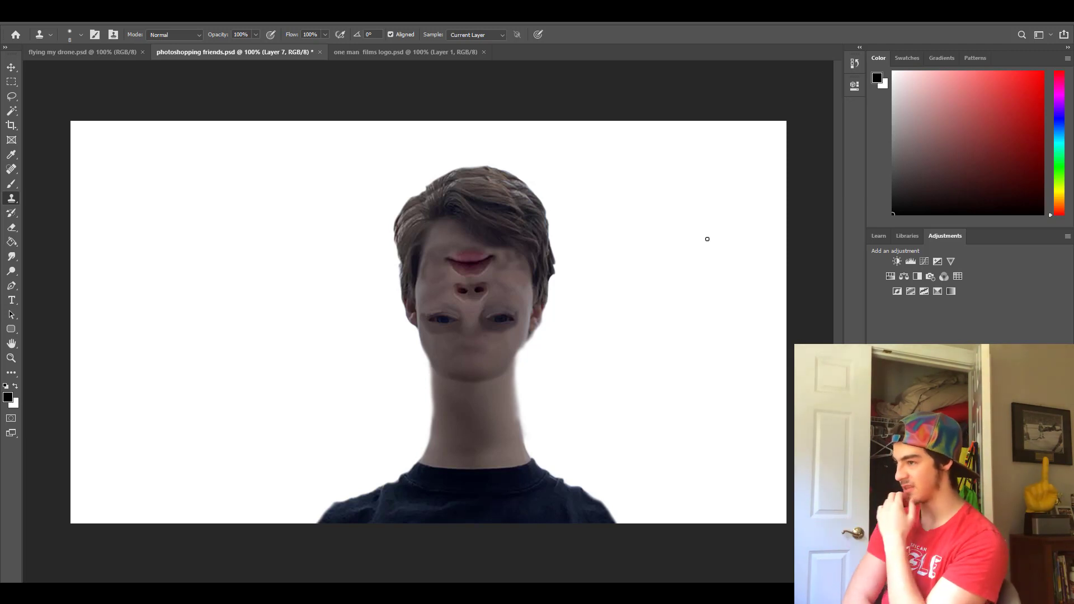
Slide the long-neck face to the canvas's left side and scale it to about 108.61%.
{"action": "key", "text": "v"}
{"action": "mouse_move", "coordinate": [492, 504]}
{"action": "left_mouse_down"}
{"action": "mouse_move", "coordinate": [502, 467]}
{"action": "mouse_move", "coordinate": [461, 453]}
{"action": "mouse_move", "coordinate": [469, 464]}
{"action": "left_mouse_up"}
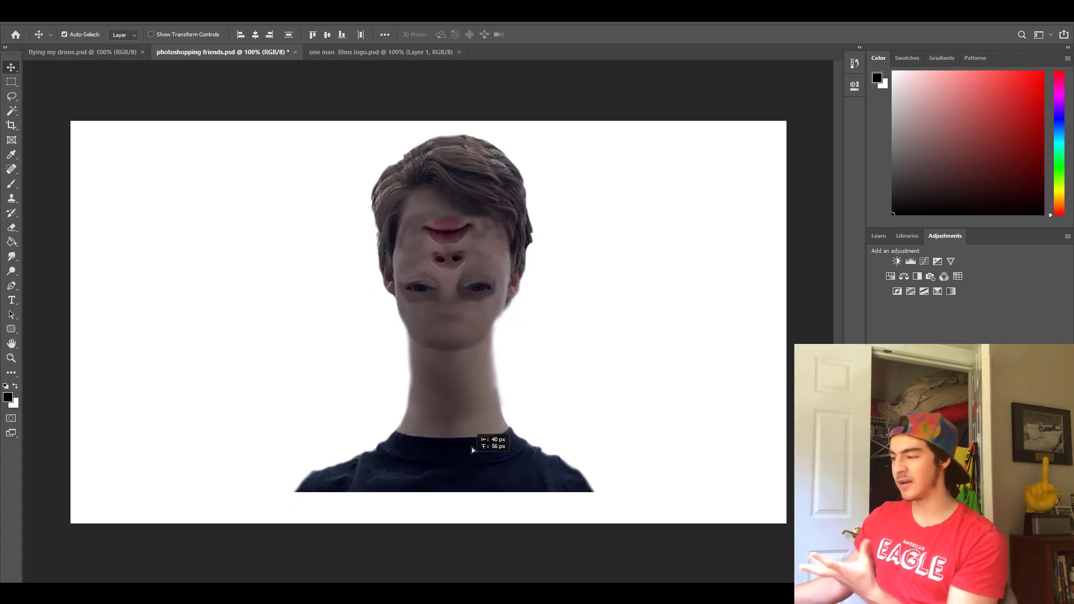
{"action": "mouse_move", "coordinate": [469, 464]}
{"action": "left_mouse_down"}
{"action": "mouse_move", "coordinate": [250, 471]}
{"action": "mouse_move", "coordinate": [251, 493]}
{"action": "left_mouse_up"}
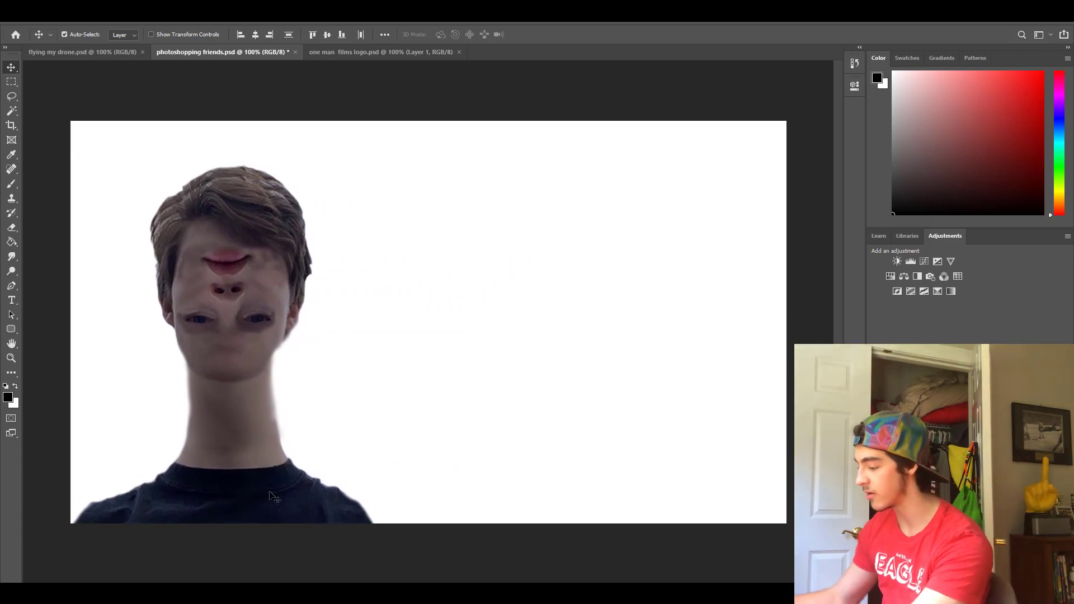
{"action": "key", "text": "ctrl+t"}
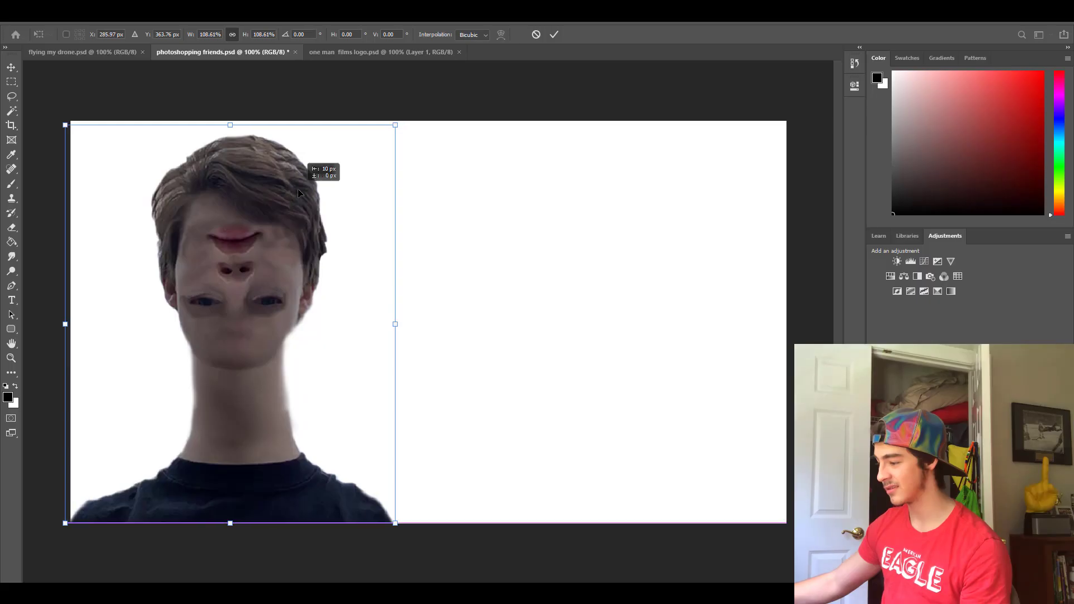
{"action": "left_click_drag", "start_coordinate": [298, 189], "coordinate": [290, 190]}
{"action": "left_click", "coordinate": [13, 66]}
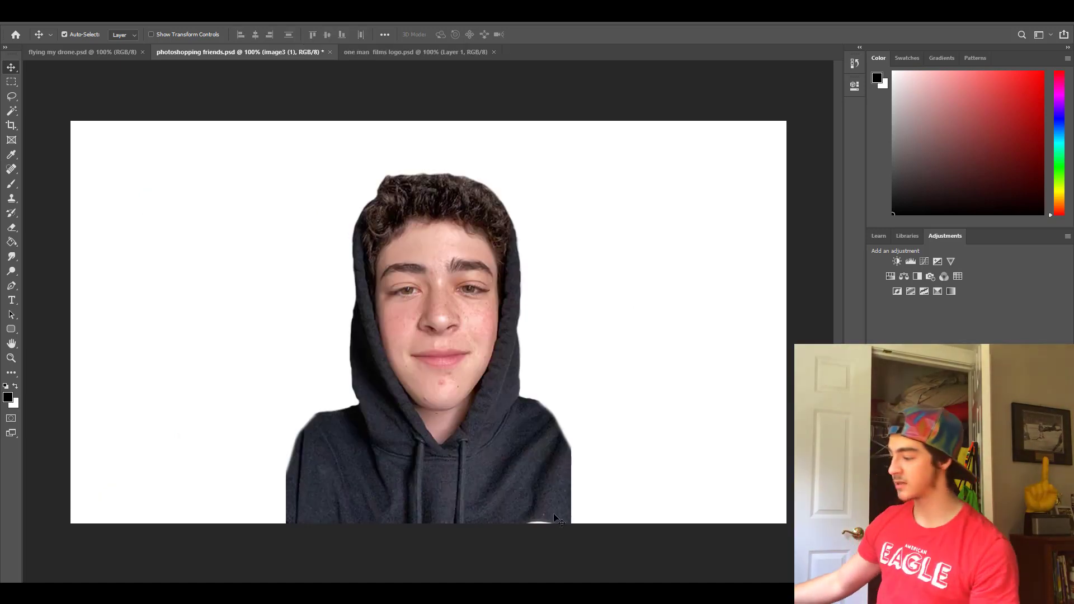
Drag the hooded friend's cutout down about 13 px on the canvas.
{"action": "left_click_drag", "start_coordinate": [526, 498], "coordinate": [543, 502]}
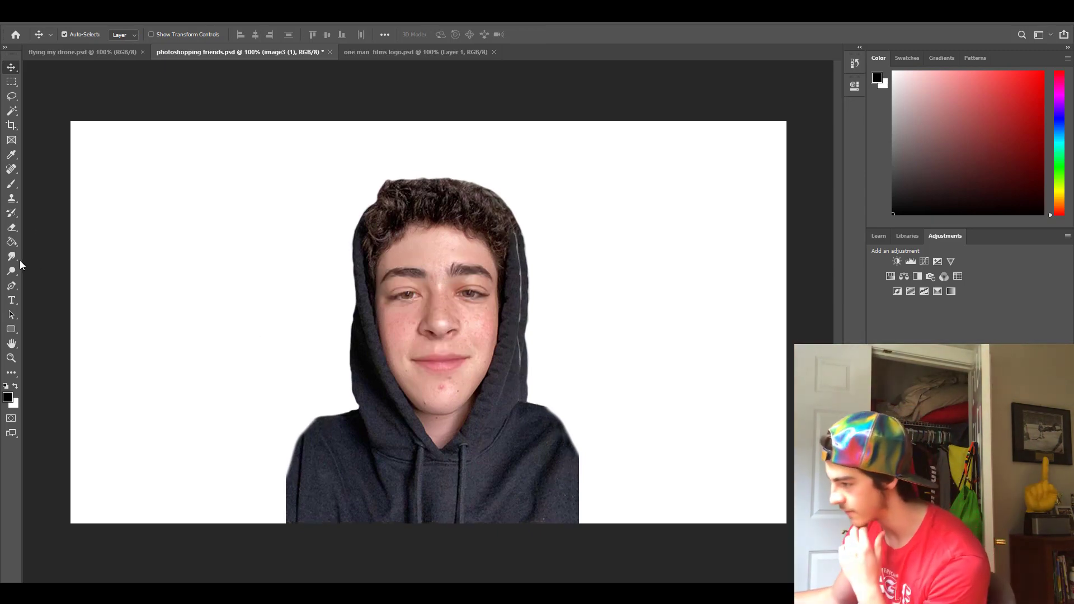
Lasso the hooded friend's face from brows to mouth and copy it to a new layer.
{"action": "left_click", "coordinate": [11, 96]}
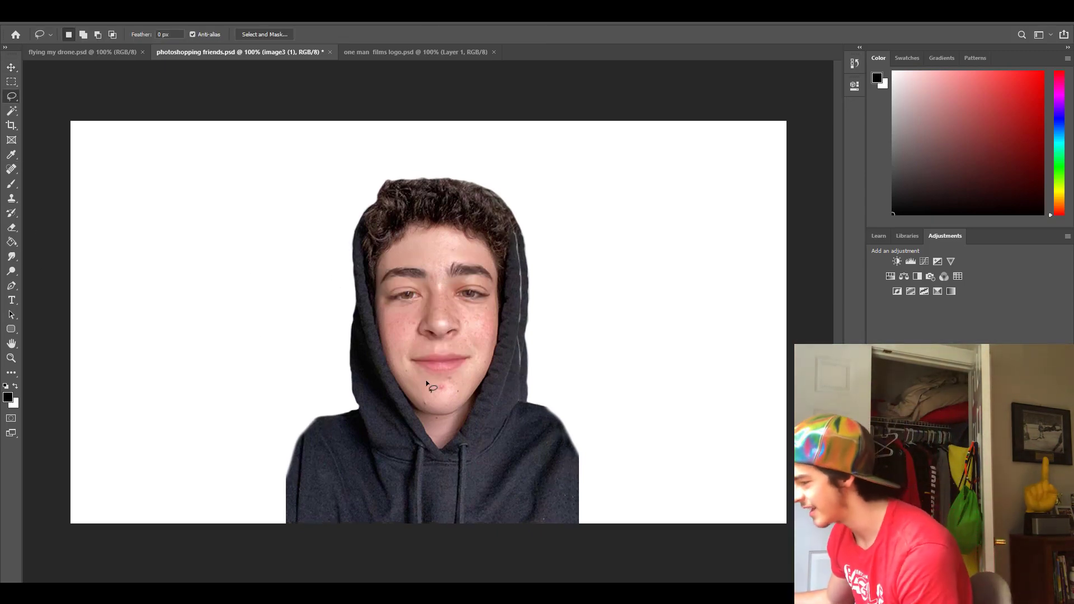
{"action": "left_click_drag", "start_coordinate": [411, 358], "coordinate": [421, 357]}
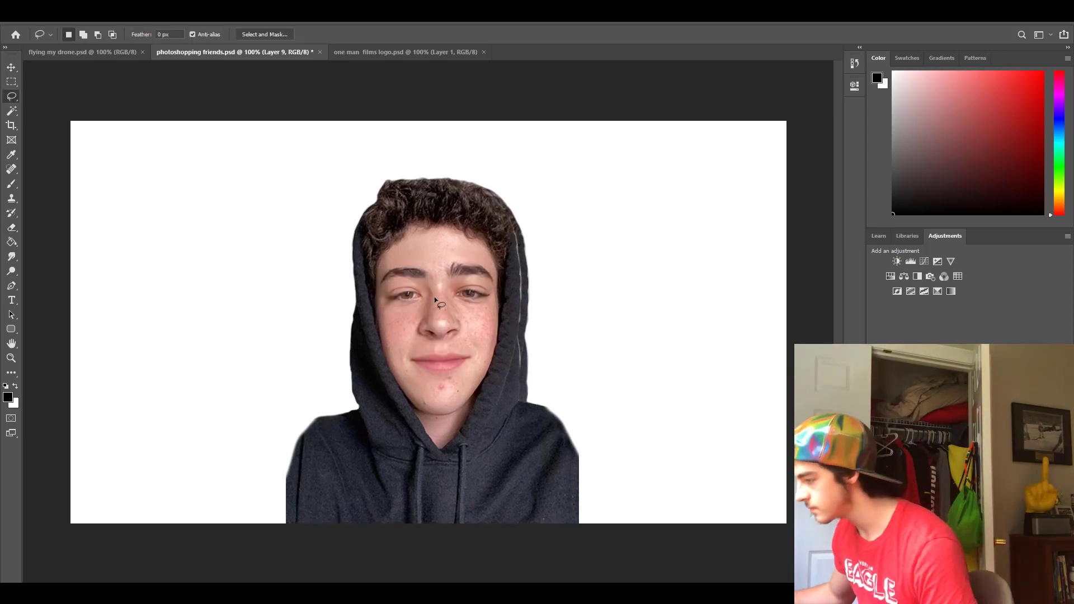
{"action": "mouse_move", "coordinate": [378, 282]}
{"action": "left_mouse_down"}
{"action": "mouse_move", "coordinate": [497, 305]}
{"action": "mouse_move", "coordinate": [411, 372]}
{"action": "left_mouse_up"}
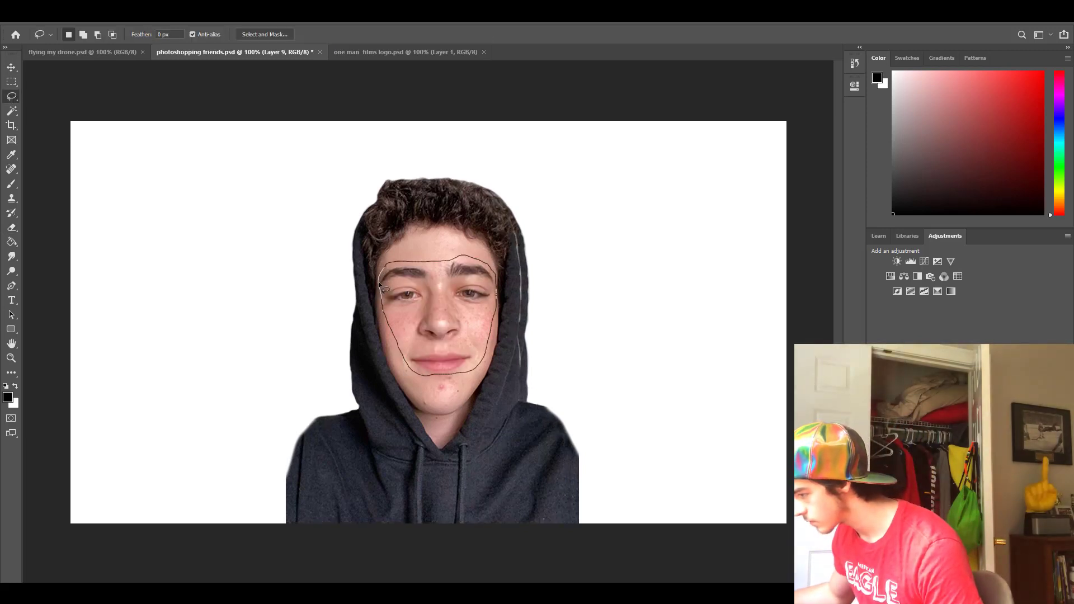
{"action": "key", "text": "ctrl+j"}
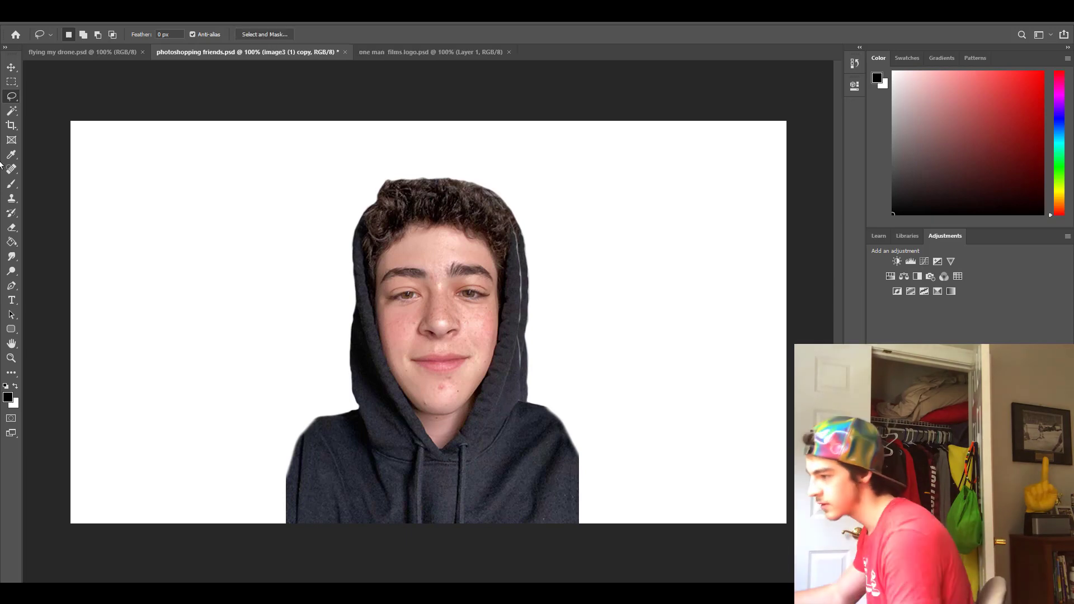
{"action": "left_click_drag", "start_coordinate": [381, 273], "coordinate": [495, 320]}
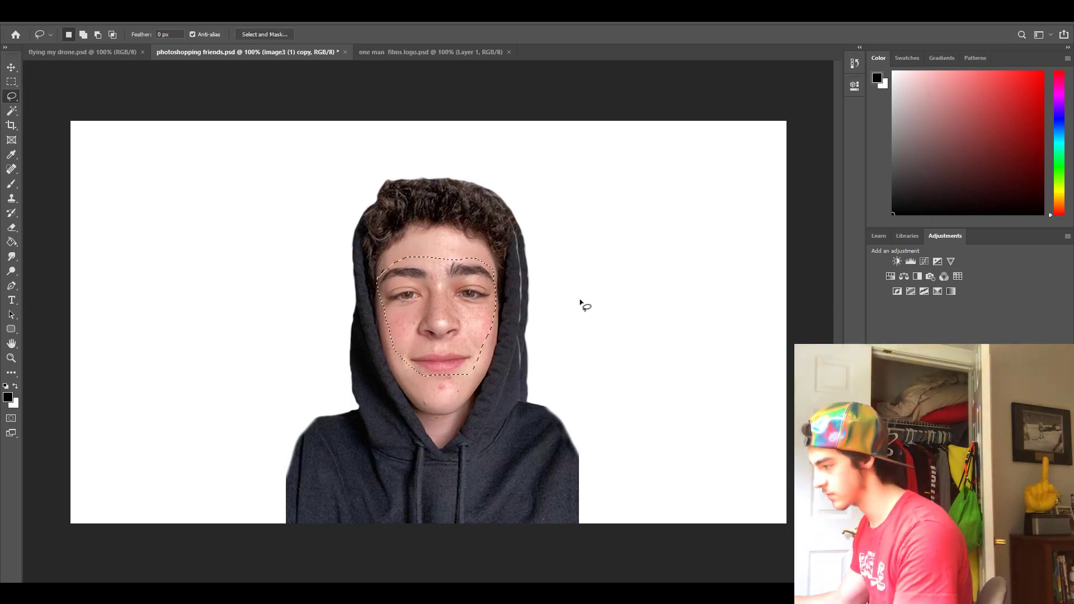
{"action": "key", "text": "ctrl+j"}
Scale the copied face to 74.53% and place it lower within his head.
{"action": "left_click", "coordinate": [10, 66]}
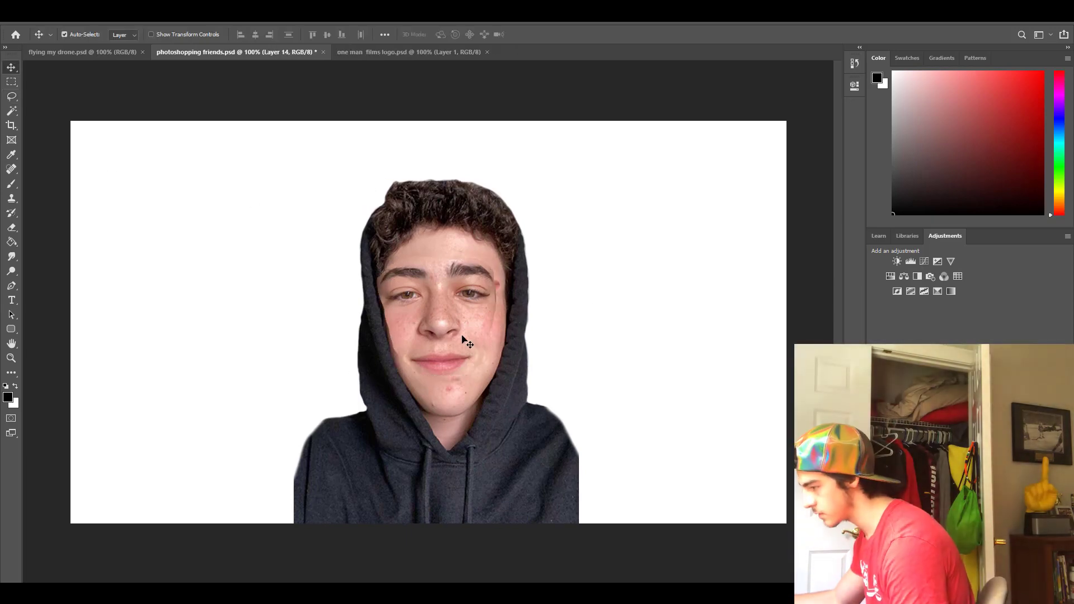
{"action": "mouse_move", "coordinate": [440, 331]}
{"action": "left_mouse_down"}
{"action": "mouse_move", "coordinate": [587, 420]}
{"action": "mouse_move", "coordinate": [454, 357]}
{"action": "mouse_move", "coordinate": [464, 339]}
{"action": "left_mouse_up"}
{"action": "key", "text": "ctrl+t"}
{"action": "key", "text": "Return"}
Zoom in on the shifted face and set the Eraser to 61 px.
{"action": "key", "text": "ctrl+plus"}
{"action": "key", "text": "ctrl+plus"}
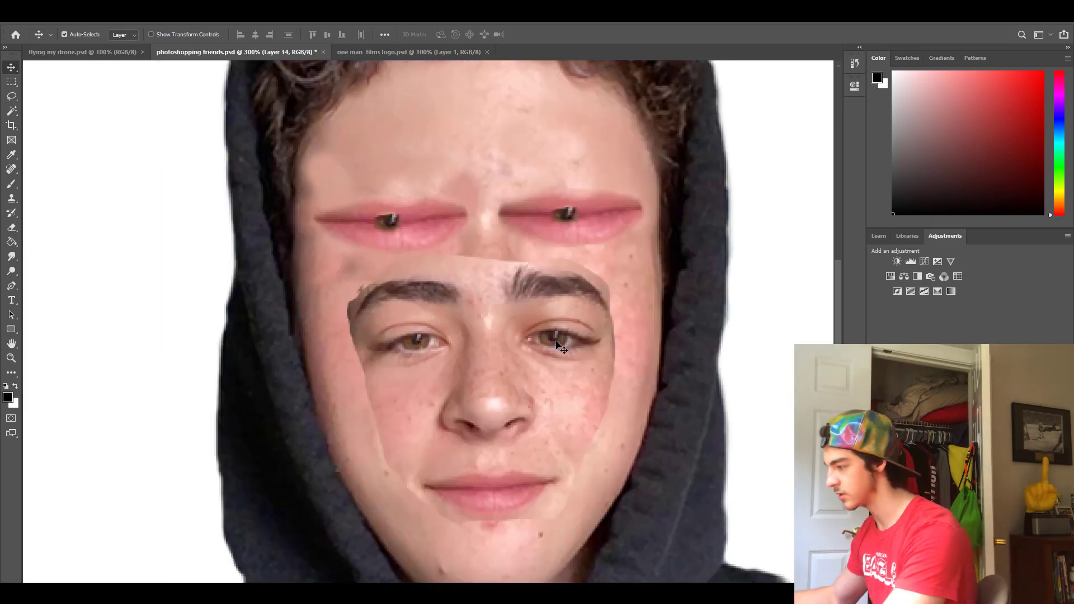
{"action": "key", "text": "e"}
{"action": "left_click", "coordinate": [81, 35]}
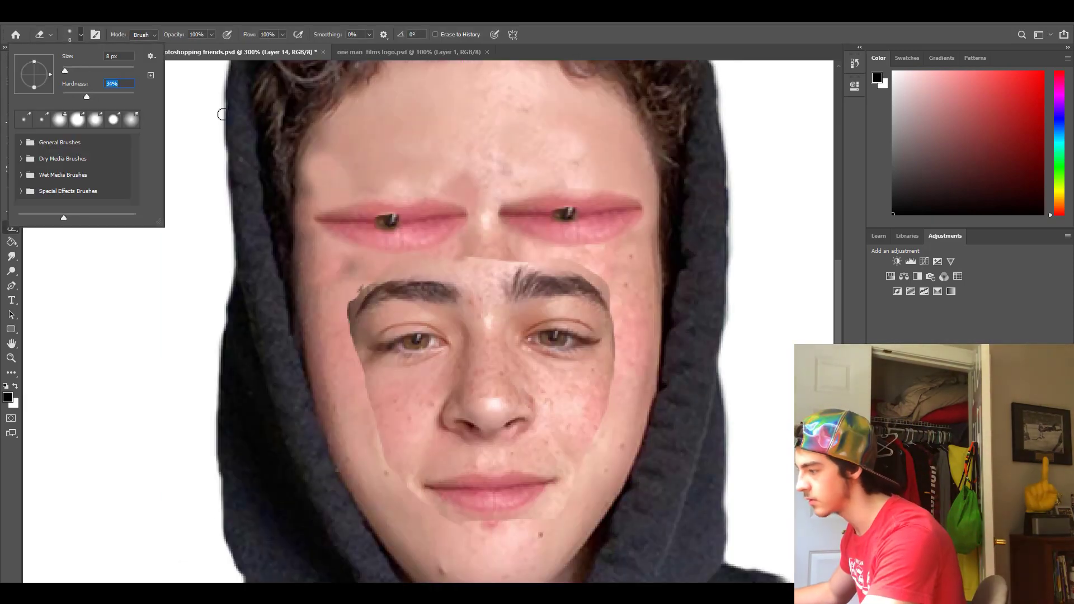
{"action": "left_click_drag", "start_coordinate": [83, 62], "coordinate": [84, 69]}
{"action": "key", "text": "Return"}
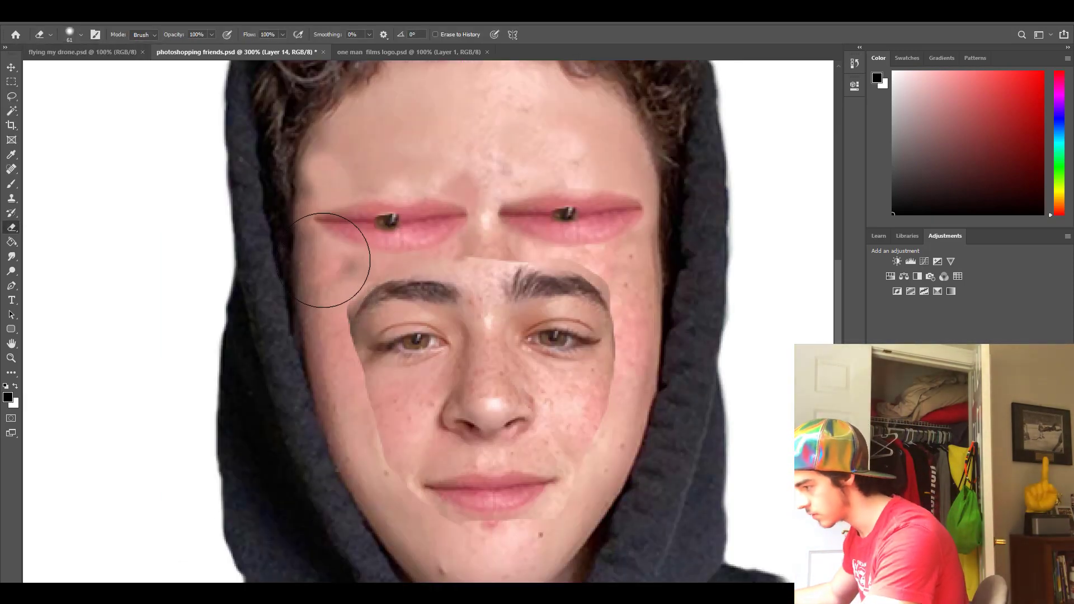
Erase the pasted face's left-cheek edge with the soft 61 px eraser, then zoom out.
{"action": "mouse_move", "coordinate": [304, 308]}
{"action": "left_mouse_down"}
{"action": "mouse_move", "coordinate": [371, 479]}
{"action": "mouse_move", "coordinate": [429, 542]}
{"action": "mouse_move", "coordinate": [587, 538]}
{"action": "mouse_move", "coordinate": [479, 546]}
{"action": "mouse_move", "coordinate": [611, 475]}
{"action": "mouse_move", "coordinate": [636, 389]}
{"action": "mouse_move", "coordinate": [625, 248]}
{"action": "mouse_move", "coordinate": [561, 221]}
{"action": "mouse_move", "coordinate": [456, 221]}
{"action": "mouse_move", "coordinate": [503, 252]}
{"action": "mouse_move", "coordinate": [408, 230]}
{"action": "left_mouse_up"}
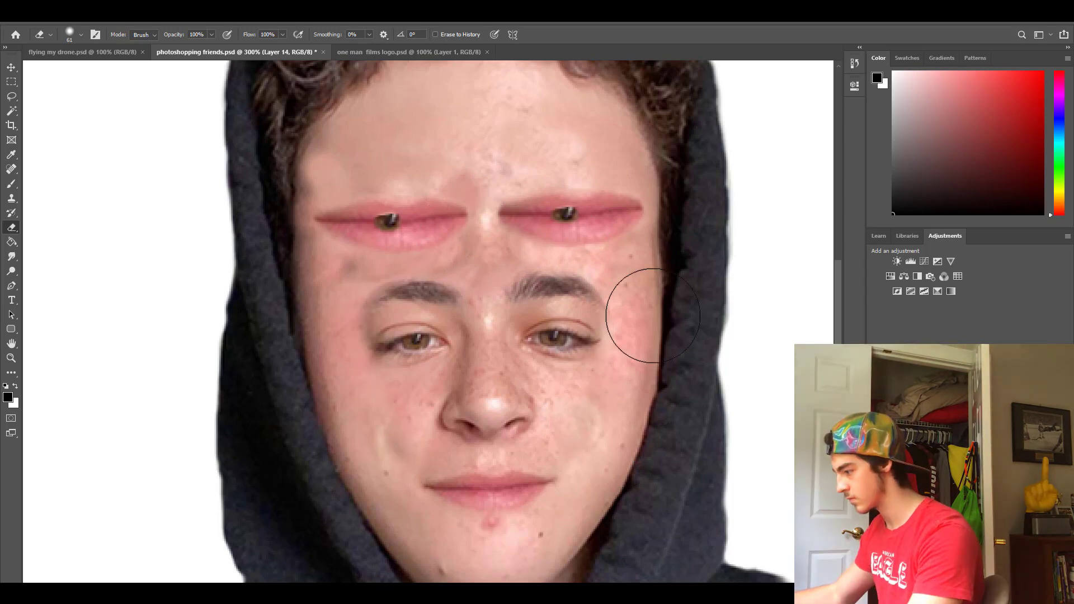
{"action": "key", "text": "ctrl+minus"}
{"action": "key", "text": "ctrl+minus"}
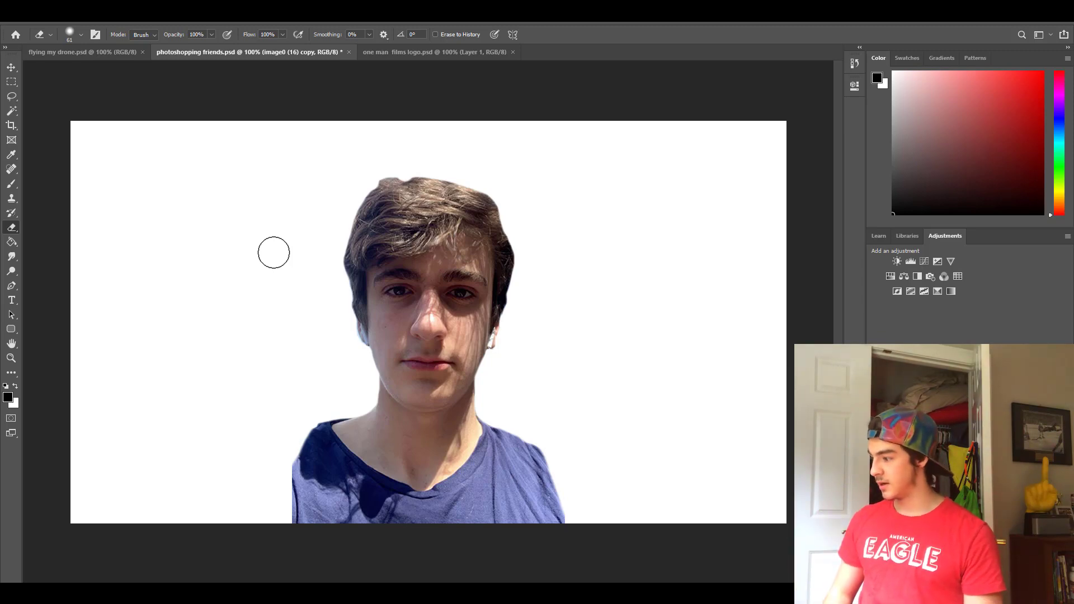
Delete the third friend's blue-shirted body below his head.
{"action": "left_click", "coordinate": [11, 96]}
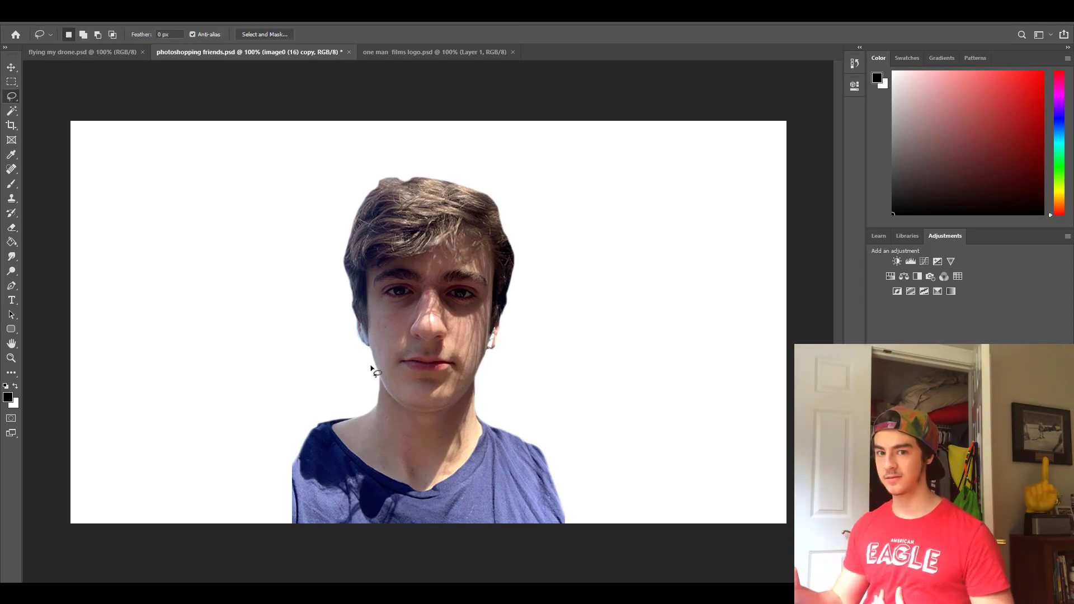
{"action": "mouse_move", "coordinate": [462, 394]}
{"action": "left_mouse_down"}
{"action": "mouse_move", "coordinate": [206, 506]}
{"action": "mouse_move", "coordinate": [358, 392]}
{"action": "mouse_move", "coordinate": [423, 425]}
{"action": "mouse_move", "coordinate": [477, 401]}
{"action": "mouse_move", "coordinate": [384, 408]}
{"action": "mouse_move", "coordinate": [436, 418]}
{"action": "mouse_move", "coordinate": [475, 400]}
{"action": "left_mouse_up"}
{"action": "key", "text": "Delete"}
{"action": "key", "text": "e"}
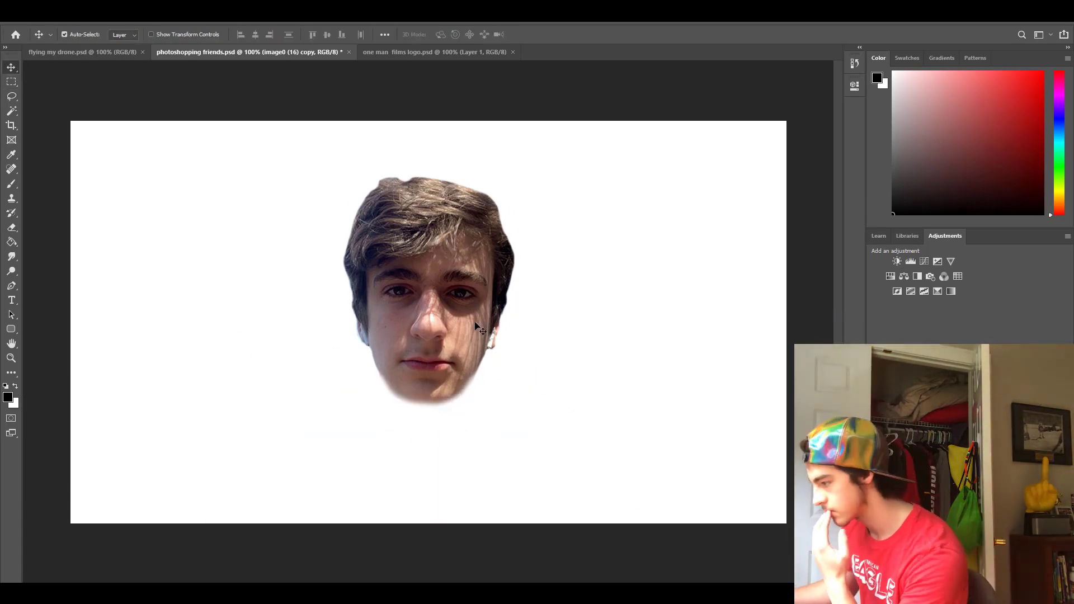
Bring the head layer to the front and shrink it onto the muscular neck.
{"action": "key", "text": "v"}
{"action": "left_click", "coordinate": [425, 251]}
{"action": "key", "text": "ctrl+shift+bracketright"}
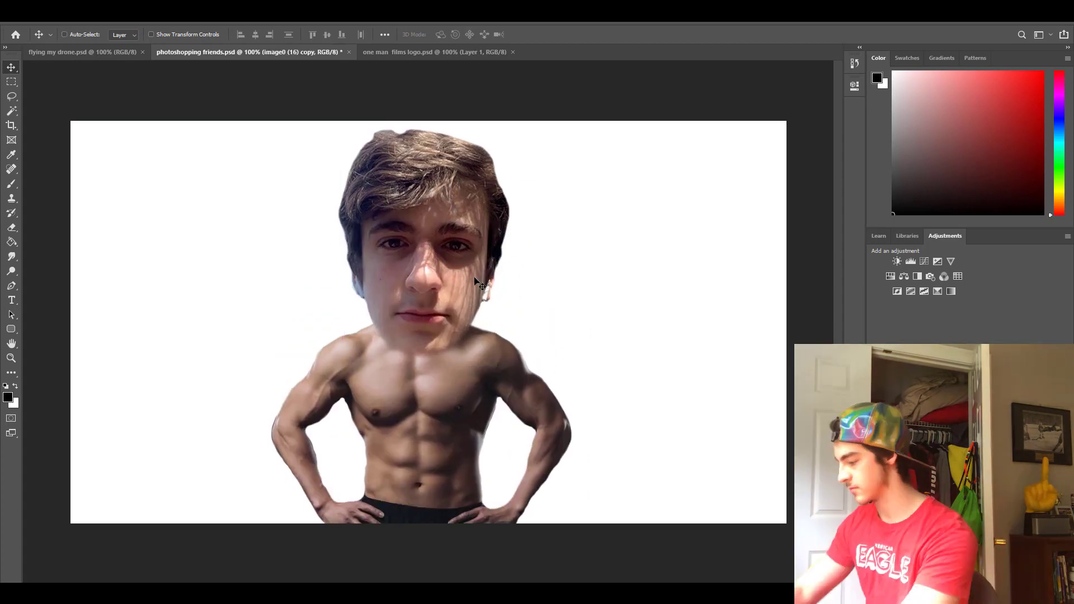
{"action": "key", "text": "ctrl+t"}
{"action": "left_click_drag", "start_coordinate": [514, 335], "coordinate": [468, 313]}
{"action": "key", "text": "Return"}
Erase the seam where the head meets the neck to soften it.
{"action": "key", "text": "ctrl+plus"}
{"action": "key", "text": "ctrl+plus"}
{"action": "key", "text": "e"}
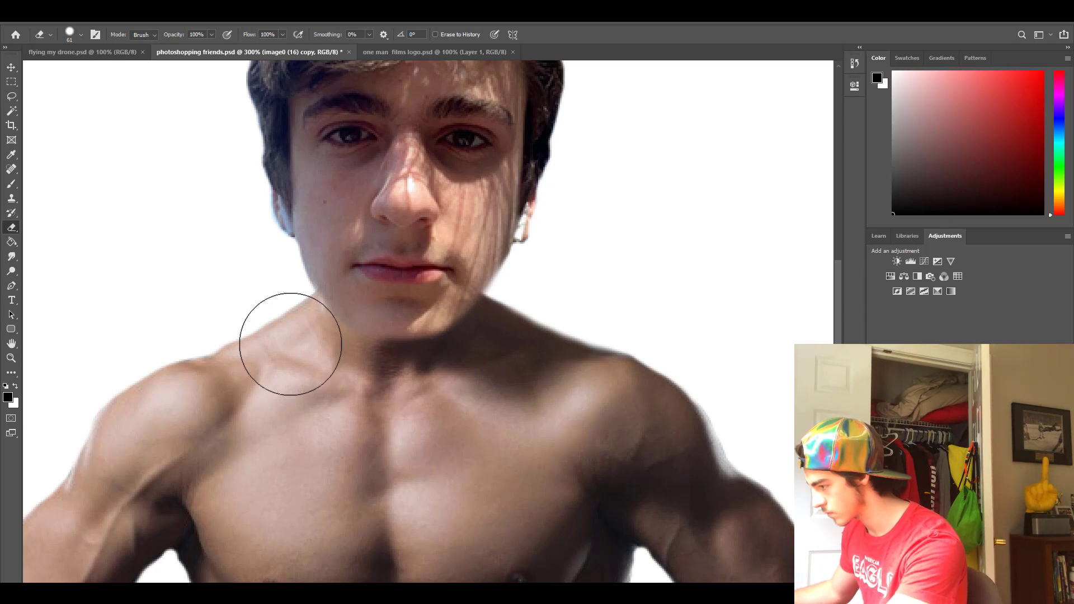
{"action": "left_click_drag", "start_coordinate": [288, 340], "coordinate": [281, 324]}
{"action": "key", "text": "ctrl+minus"}
{"action": "key", "text": "ctrl+minus"}
Lower the head slightly and resize it to fit the torso's neck.
{"action": "key", "text": "ctrl+t"}
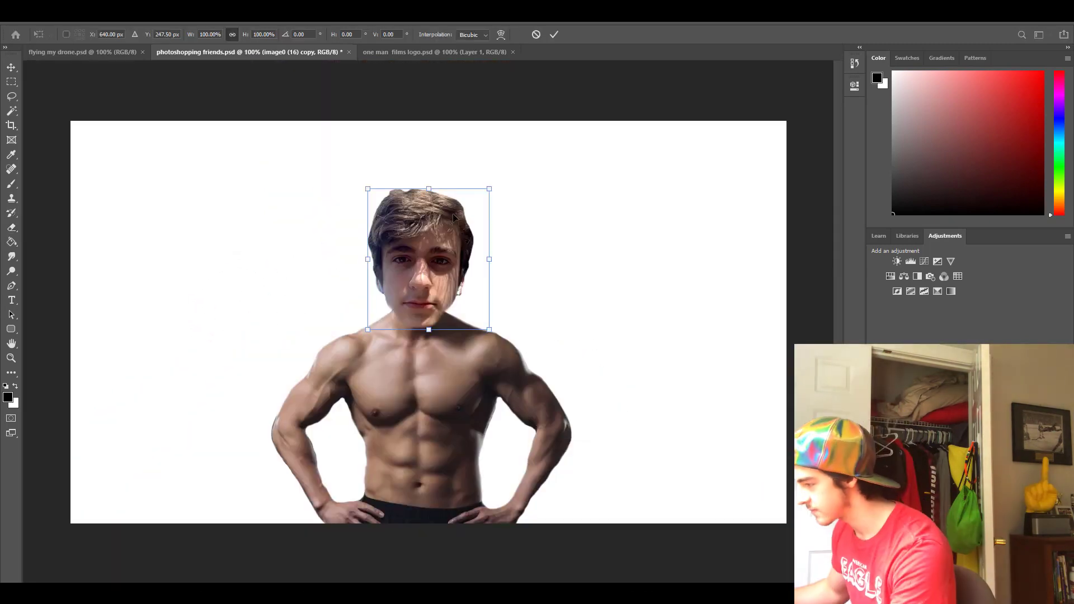
{"action": "left_click_drag", "start_coordinate": [446, 229], "coordinate": [446, 240]}
{"action": "key", "text": "Return"}
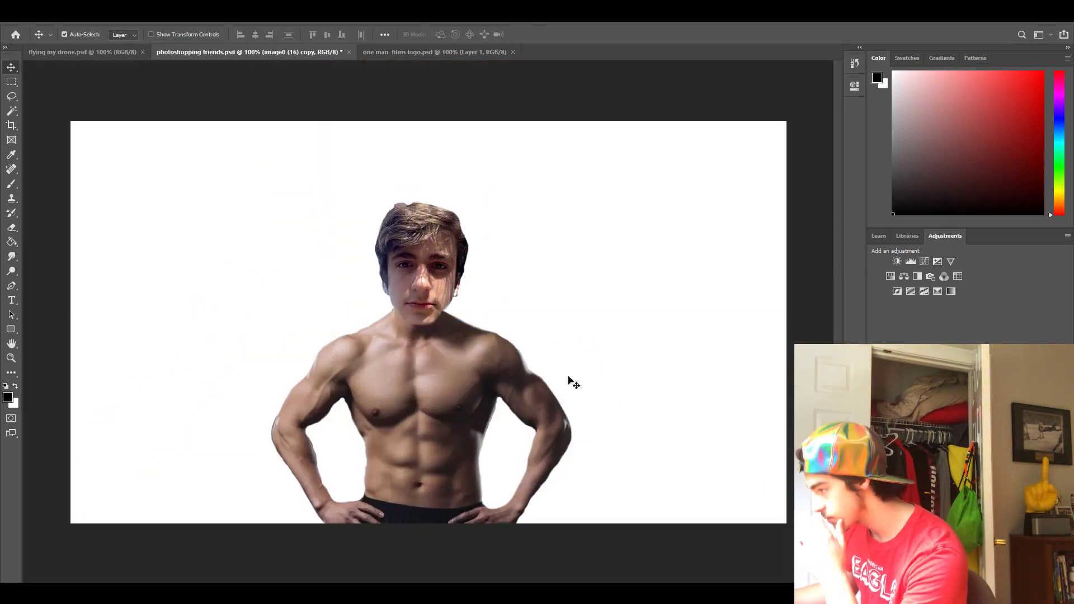
{"action": "key", "text": "ctrl+plus"}
{"action": "scroll", "coordinate": [618, 334], "scroll_direction": "up", "scroll_amount": 1}
{"action": "key", "text": "ctrl+t"}
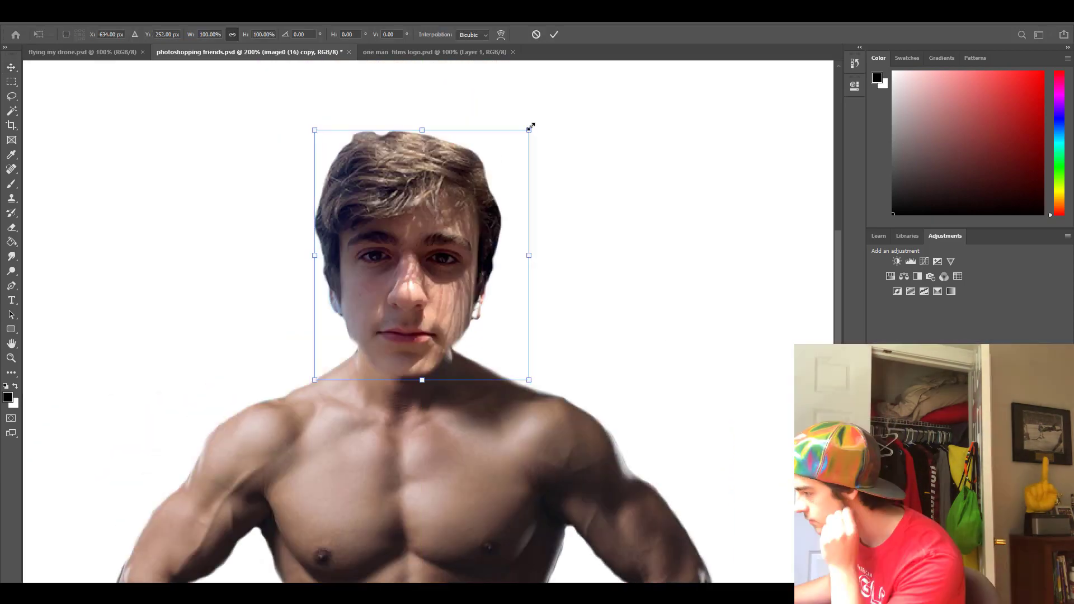
{"action": "left_click_drag", "start_coordinate": [392, 249], "coordinate": [393, 261]}
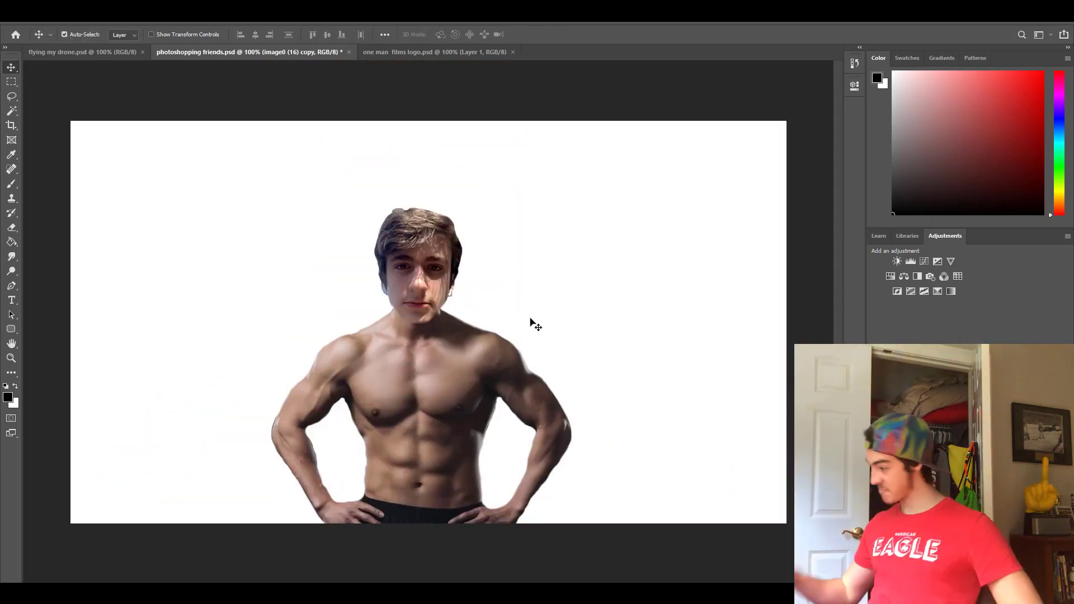
Add a Vibrance adjustment layer with Saturation raised to +28.
{"action": "left_click", "coordinate": [952, 262]}
{"action": "left_click_drag", "start_coordinate": [760, 152], "coordinate": [778, 152]}
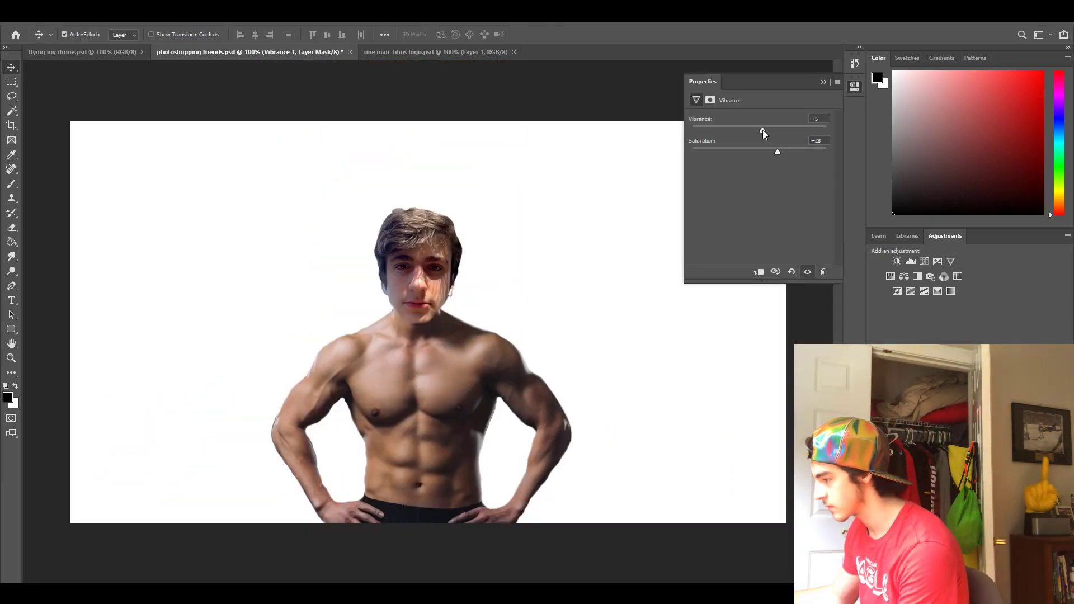
{"action": "left_click", "coordinate": [672, 313]}
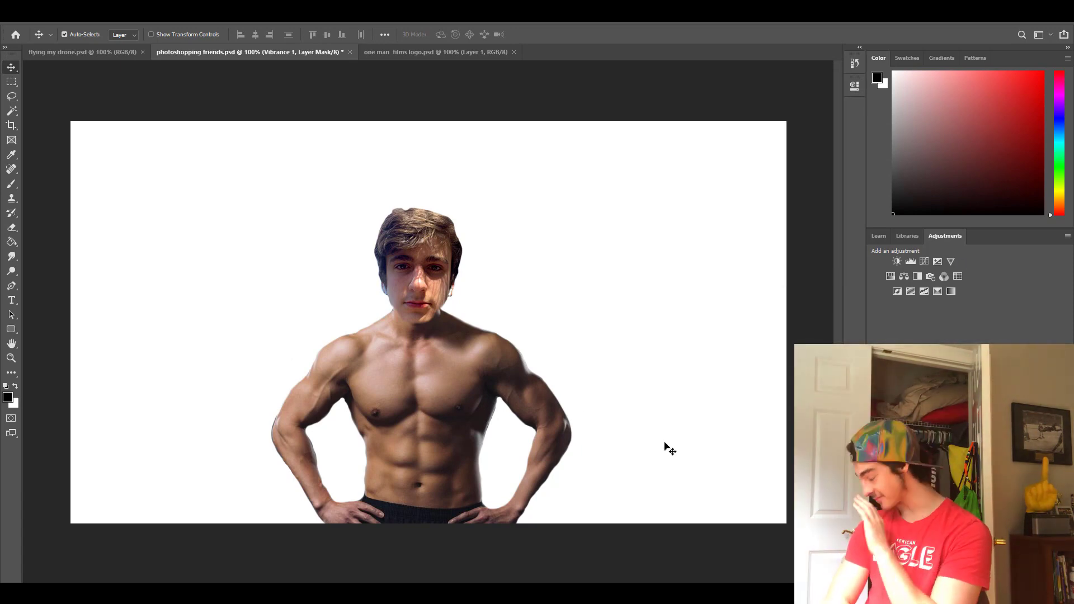
{"action": "key", "text": "e"}
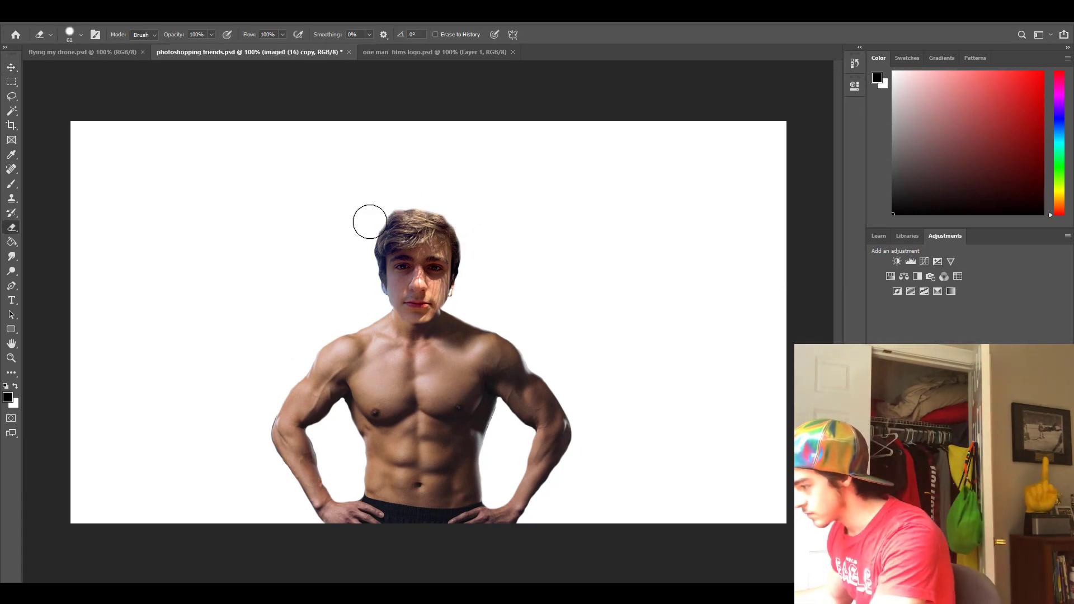
{"action": "left_click", "coordinate": [145, 12]}
Liquify the head, pushing the chin and jaw up with a size-50 Forward Warp brush.
{"action": "left_click", "coordinate": [167, 96]}
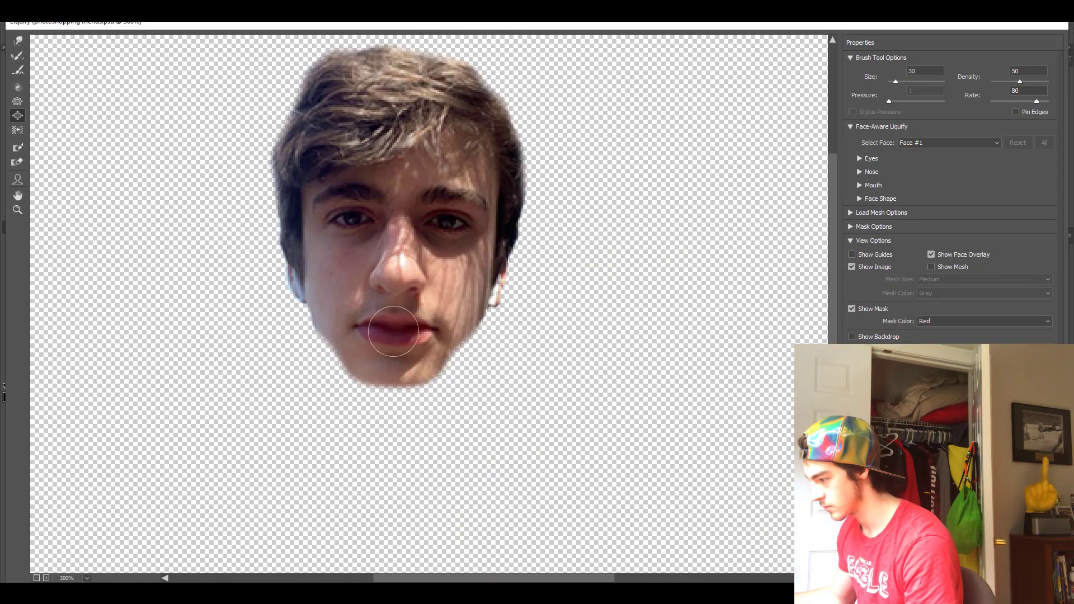
{"action": "key", "text": "w"}
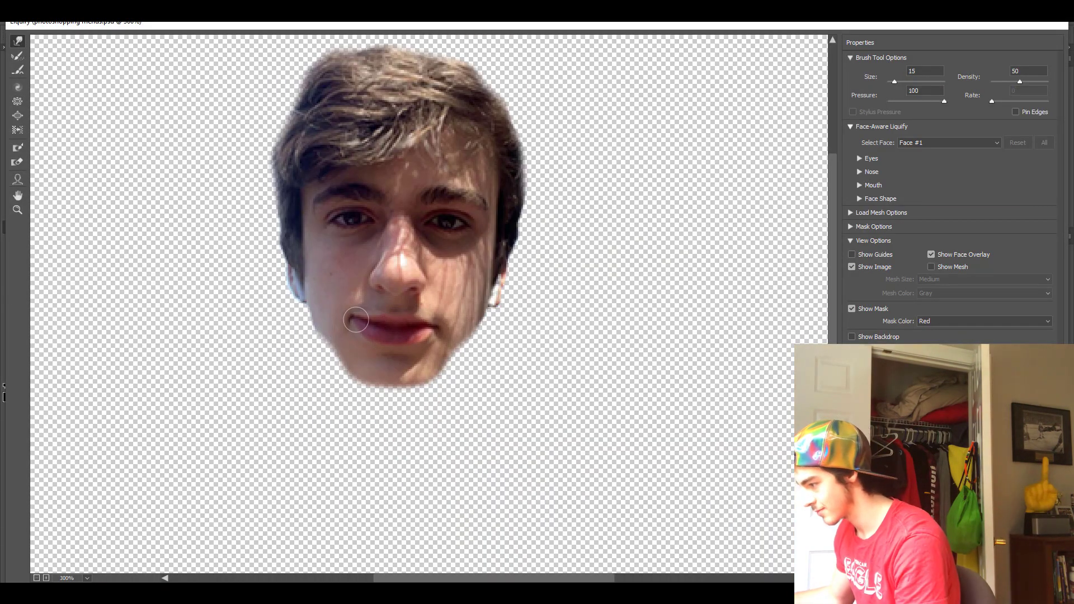
{"action": "key", "text": "bracketright"}
{"action": "key", "text": "bracketright"}
{"action": "key", "text": "bracketright"}
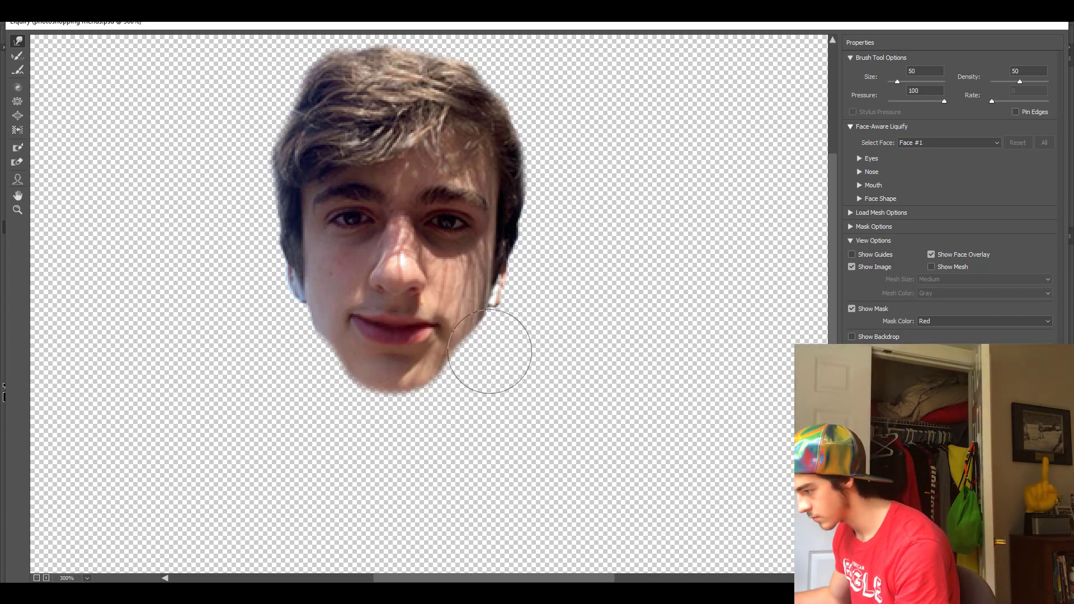
{"action": "left_click_drag", "start_coordinate": [324, 372], "coordinate": [355, 396]}
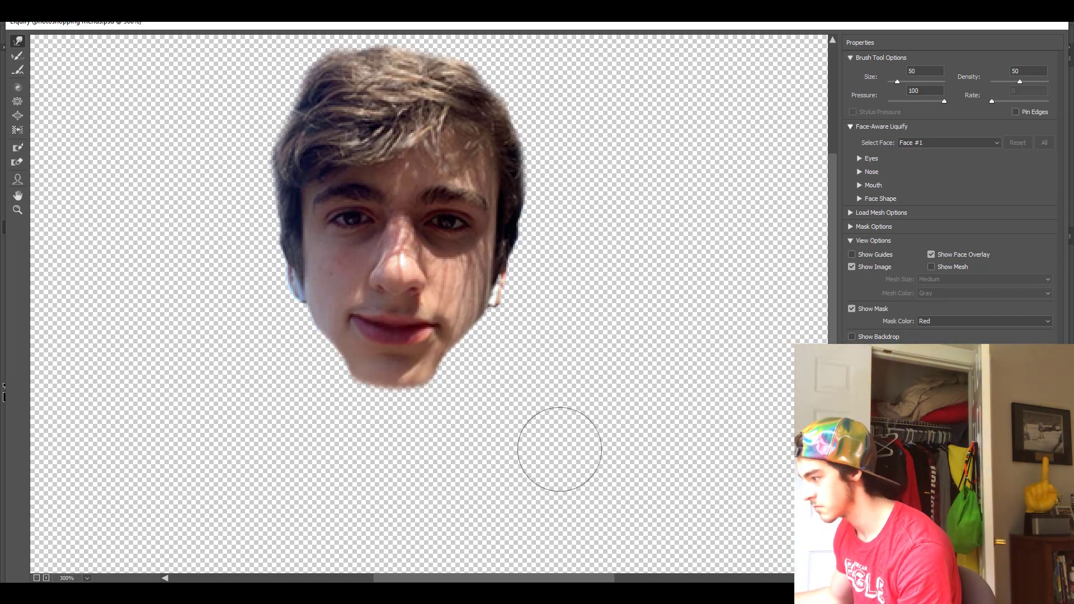
{"action": "scroll", "coordinate": [311, 136], "scroll_direction": "up", "scroll_amount": 3}
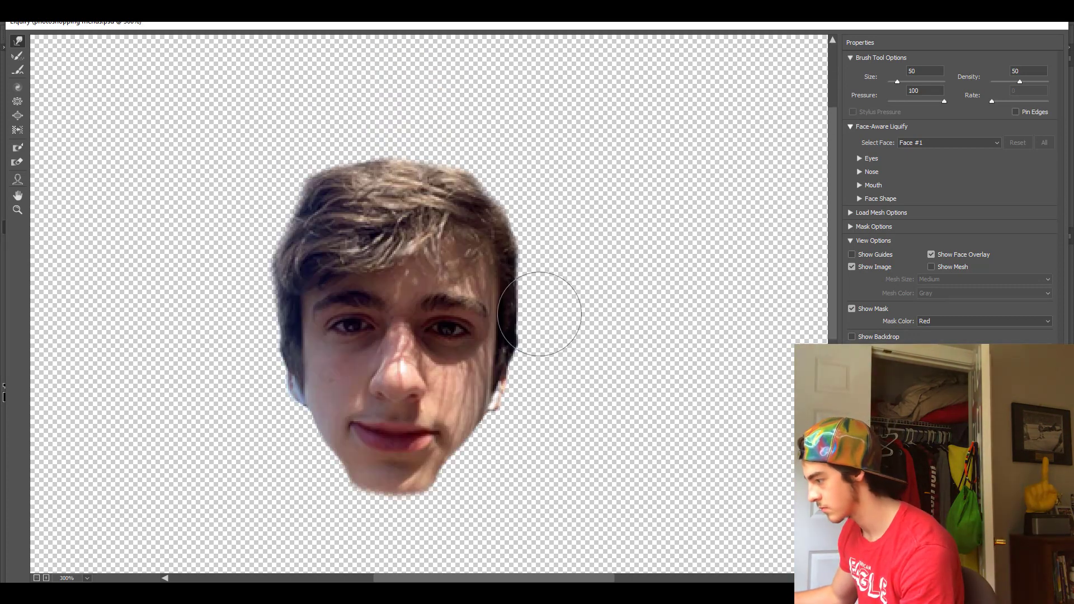
{"action": "key", "text": "b"}
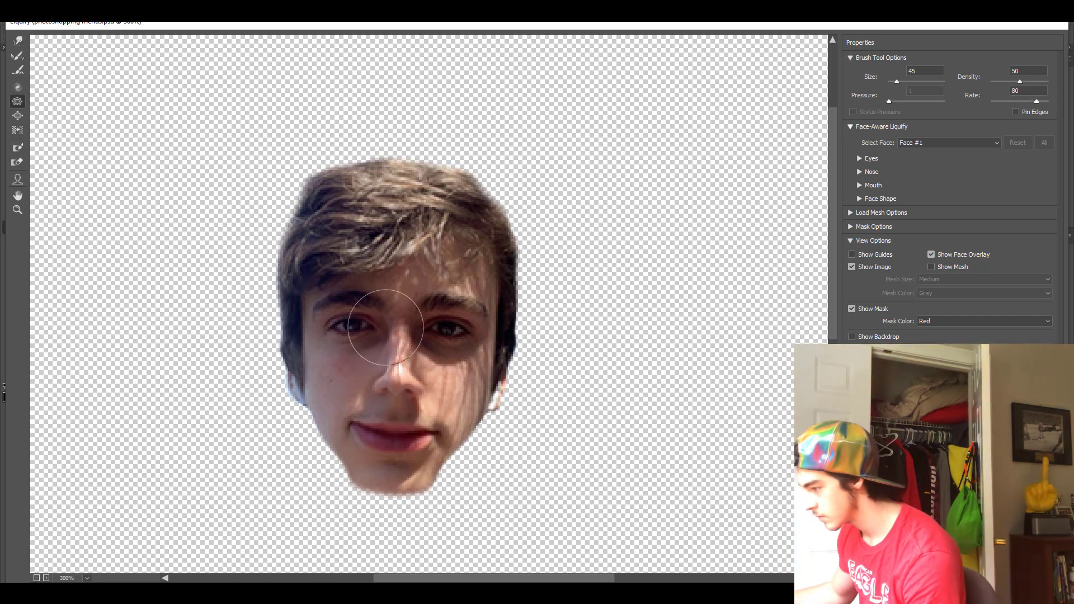
{"action": "key", "text": "Return"}
Zoom to 200% to inspect the reshaped face's edges, then back to 100%.
{"action": "key", "text": "ctrl+plus"}
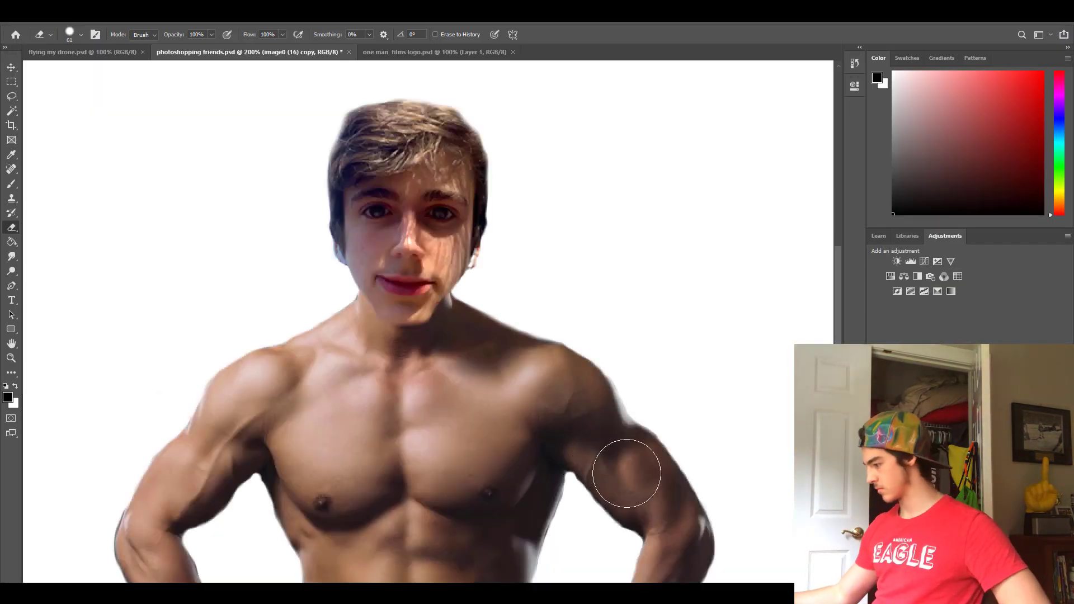
{"action": "scroll", "coordinate": [628, 470], "scroll_direction": "down", "scroll_amount": 1}
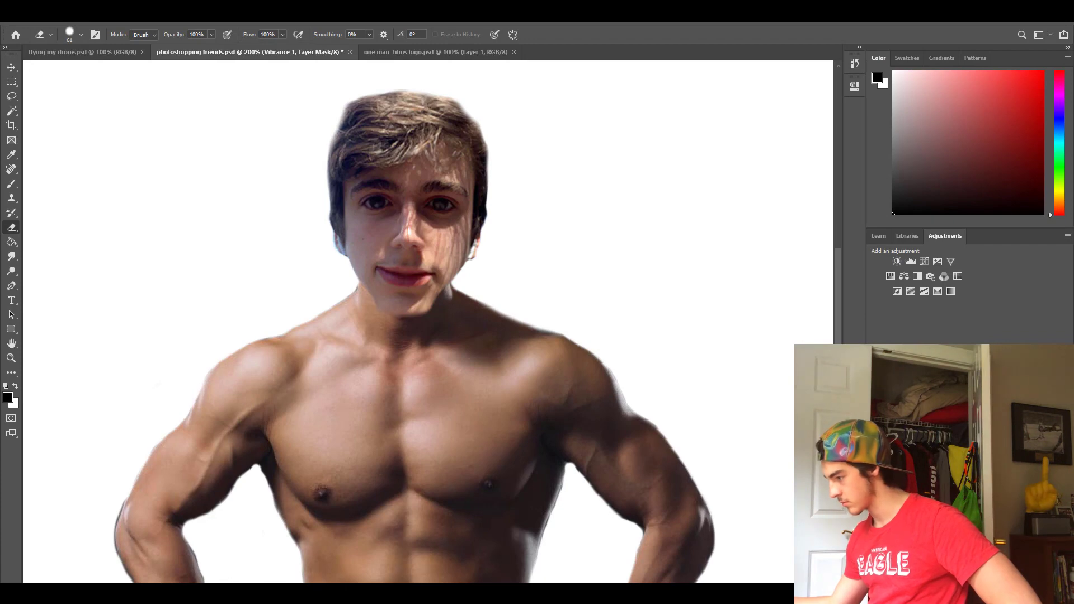
{"action": "key", "text": "ctrl+minus"}
{"action": "key", "text": "alt+bracketleft"}
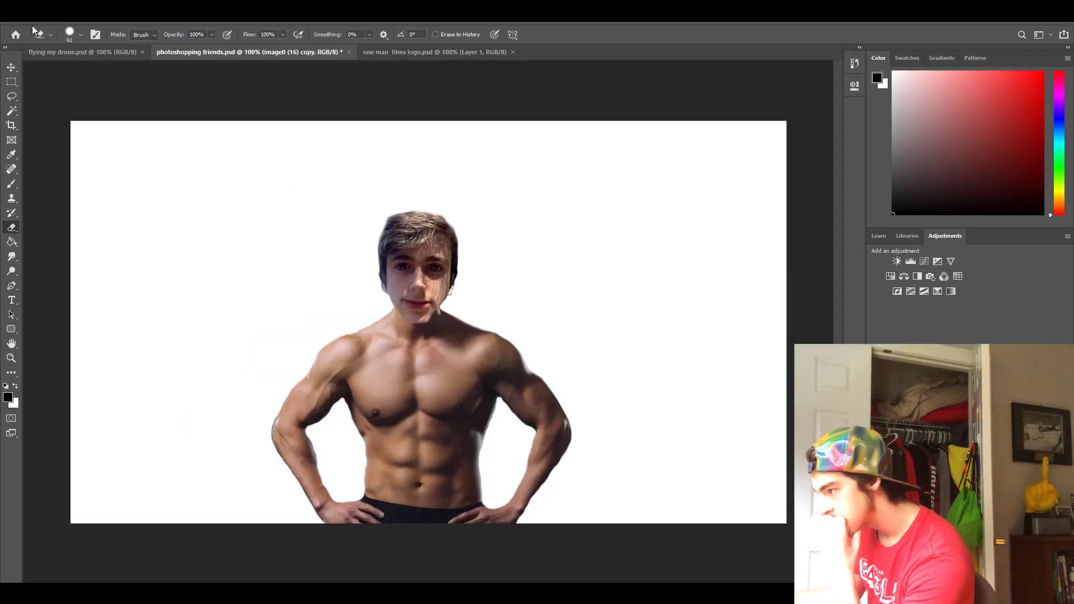
Liquify the torso: warp the upper arm at brush size 80 and bloat both pecs.
{"action": "key", "text": "v"}
{"action": "key", "text": "ctrl+shift+alt+e"}
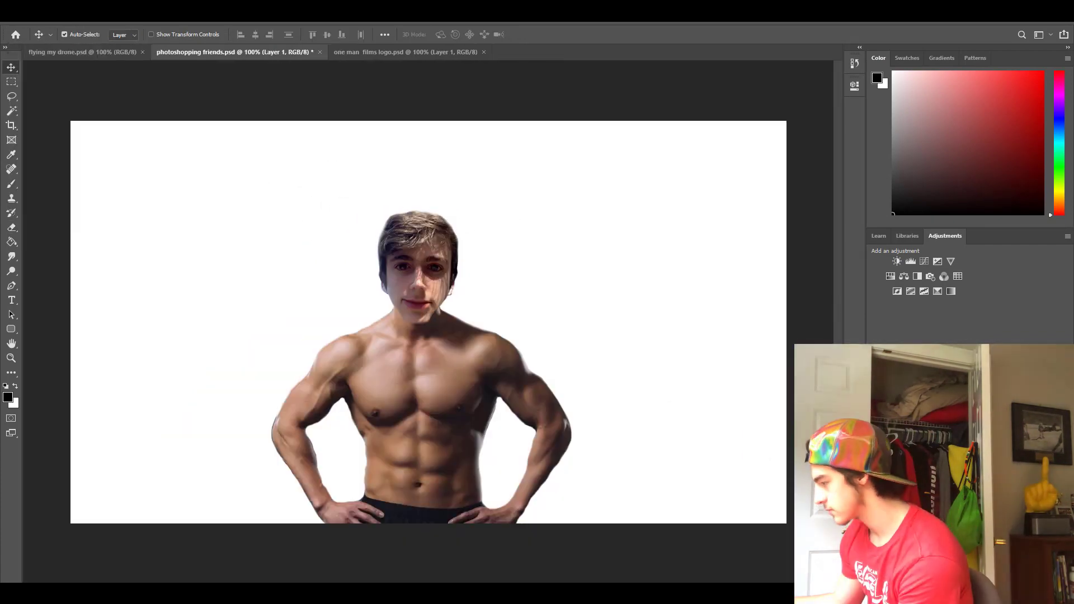
{"action": "left_click", "coordinate": [162, 98]}
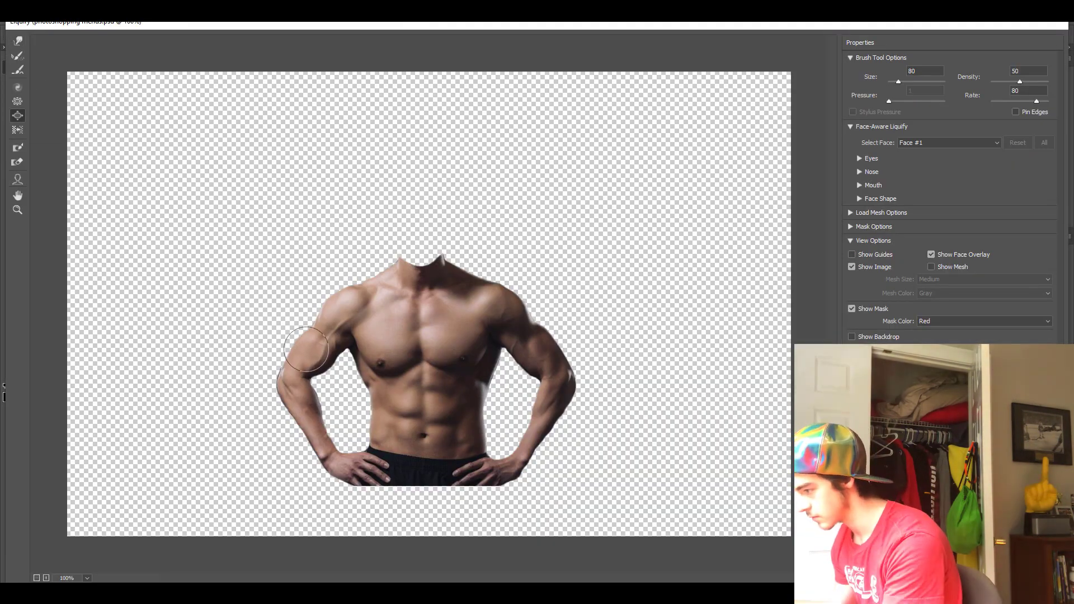
{"action": "key", "text": "bracketright"}
{"action": "left_click_drag", "start_coordinate": [324, 358], "coordinate": [316, 355]}
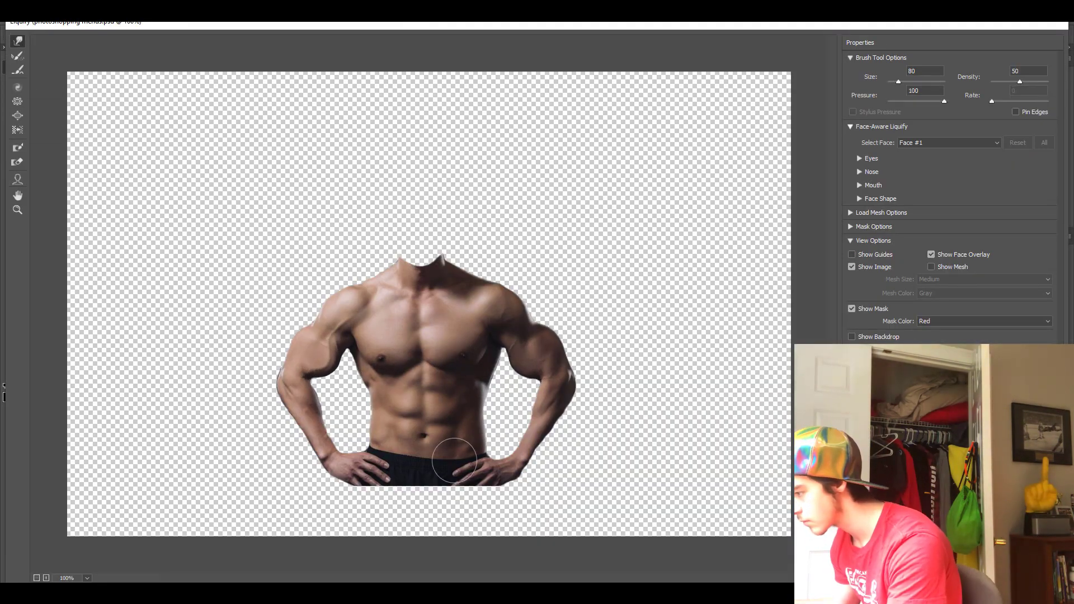
{"action": "key", "text": "b"}
{"action": "left_click", "coordinate": [506, 295]}
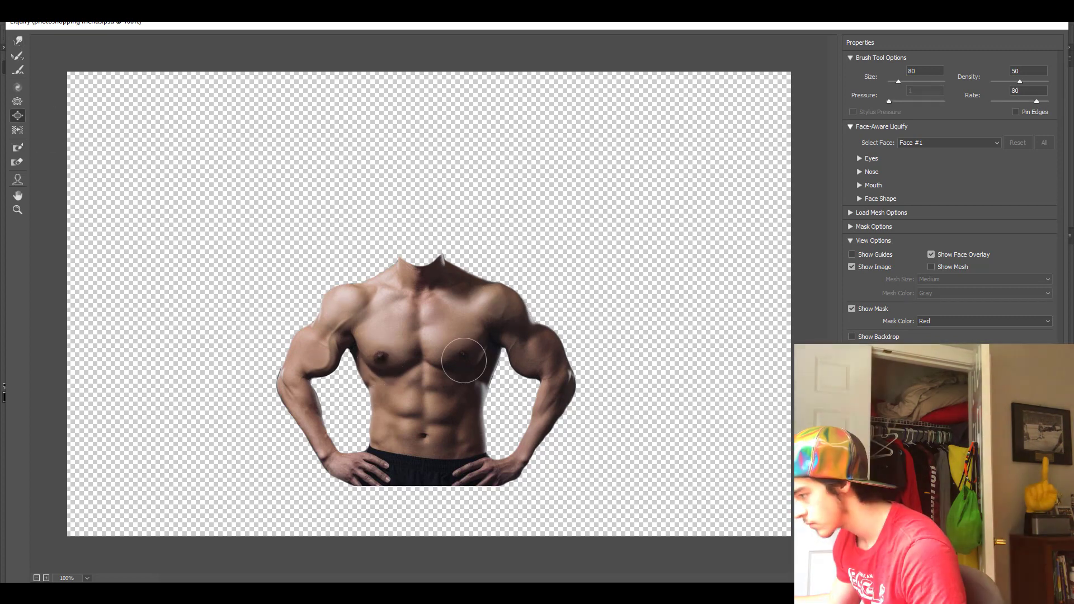
{"action": "left_click", "coordinate": [412, 325]}
{"action": "left_click", "coordinate": [467, 359]}
{"action": "key", "text": "Return"}
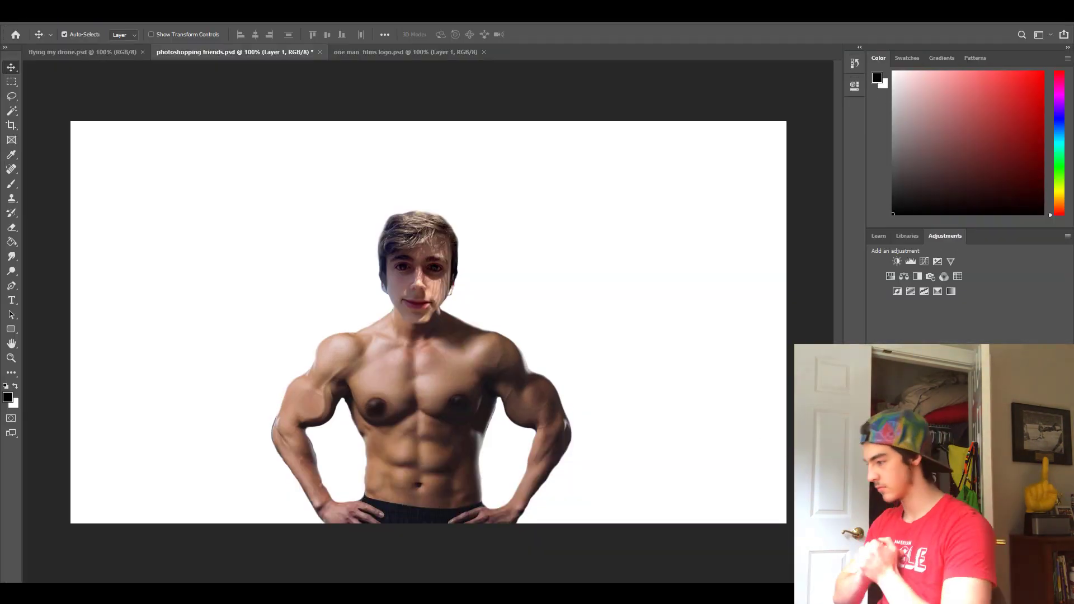
Nudge the head a few pixels up and left, then save the composite.
{"action": "left_click_drag", "start_coordinate": [441, 249], "coordinate": [436, 248]}
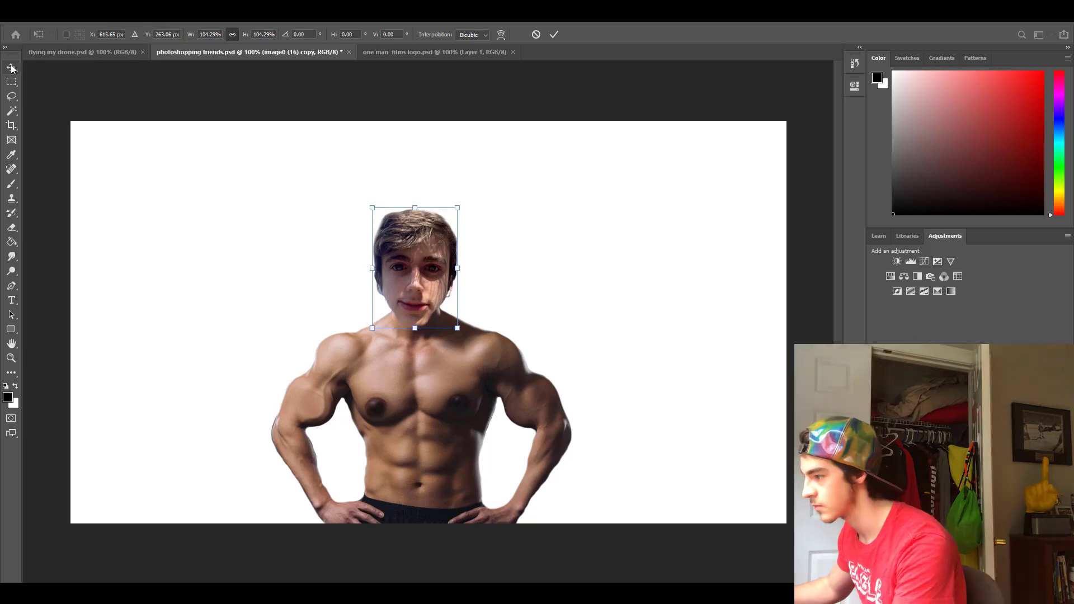
{"action": "key", "text": "Return"}
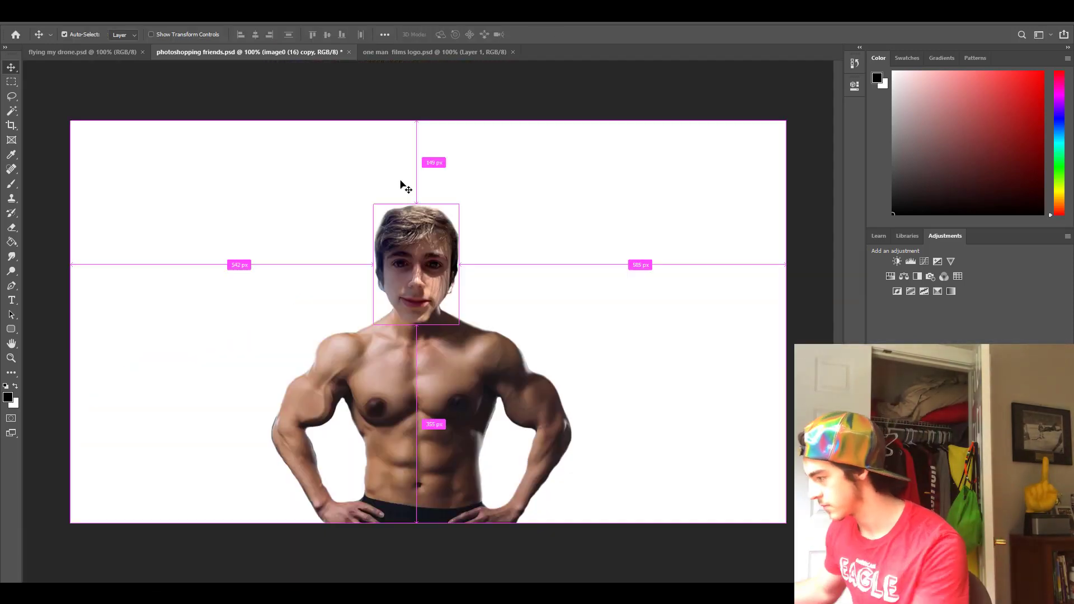
{"action": "left_click_drag", "start_coordinate": [435, 246], "coordinate": [436, 243]}
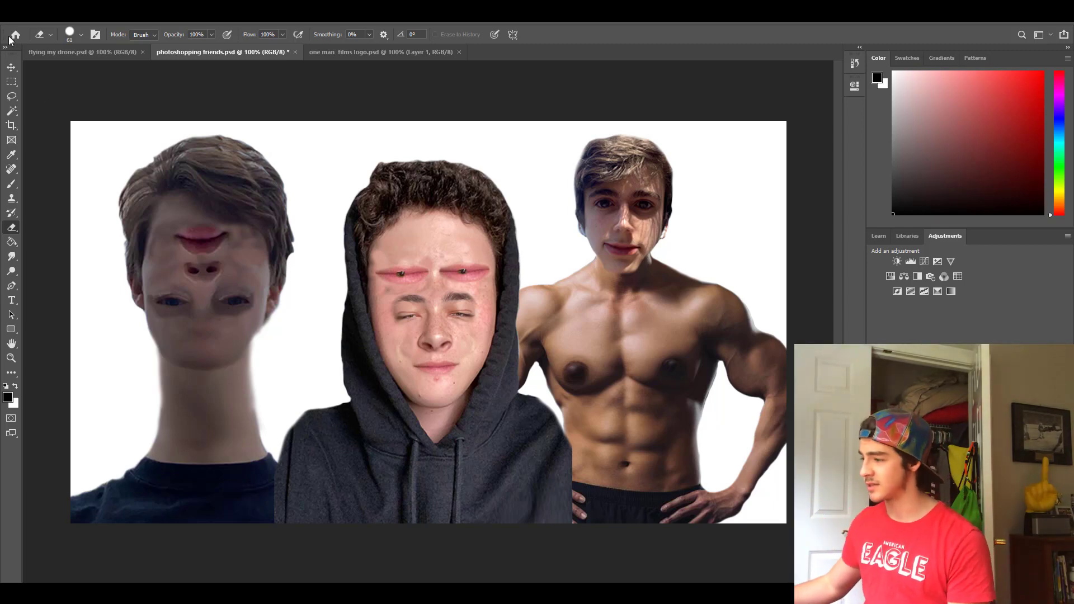
{"action": "left_click", "coordinate": [21, 21]}
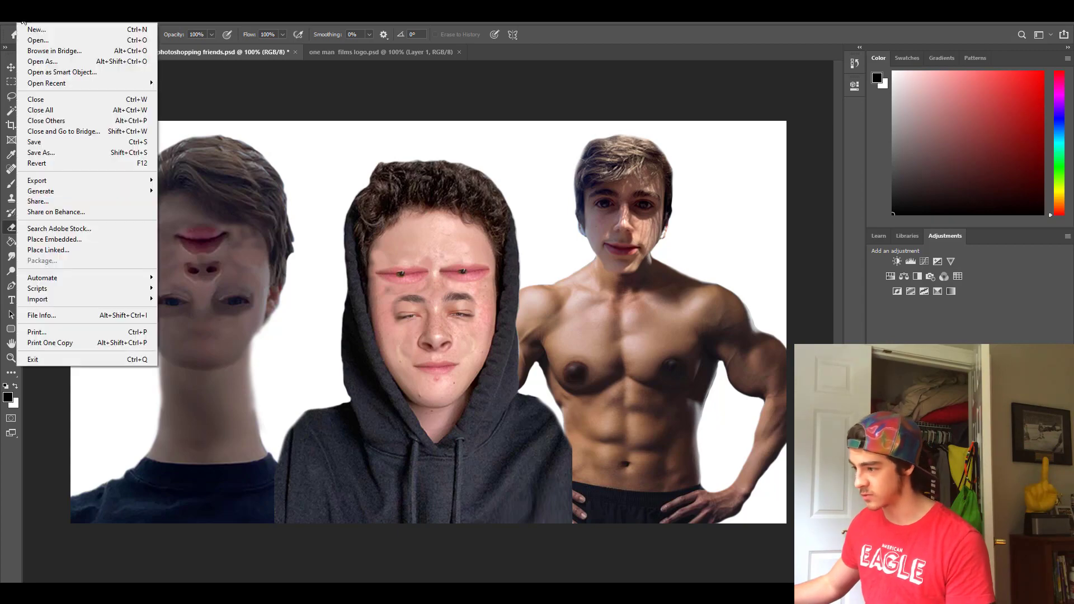
{"action": "left_click", "coordinate": [44, 143]}
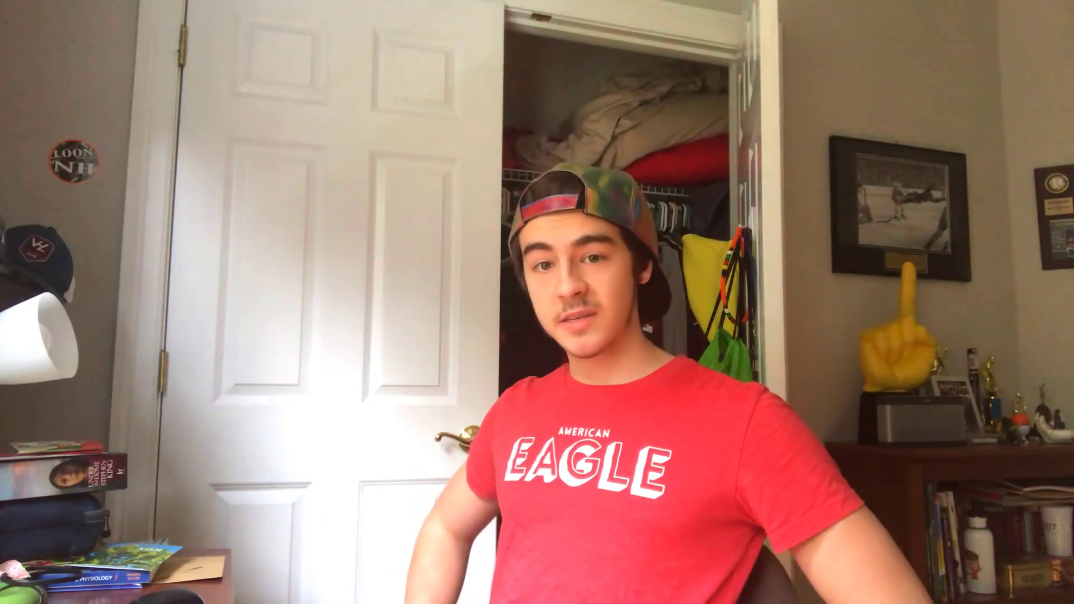